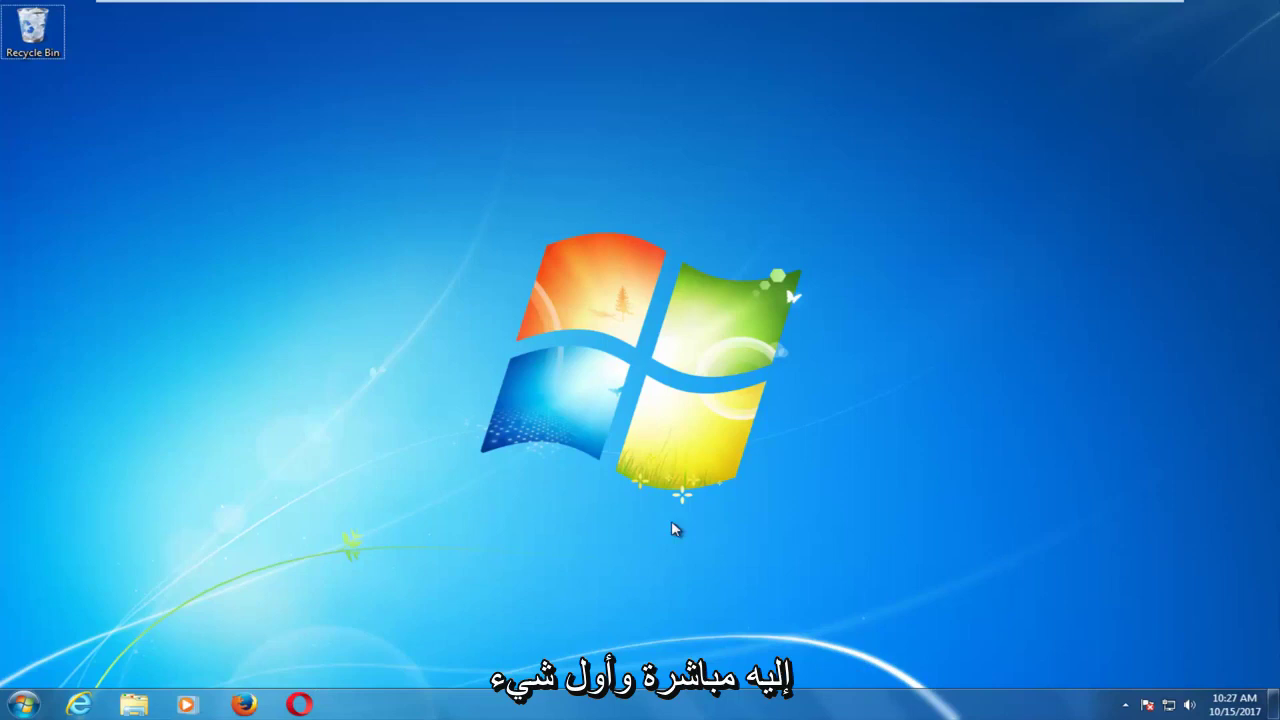
Step: Launch Device Manager by searching 'device manager' from the Start menu
left_click(4, 708)
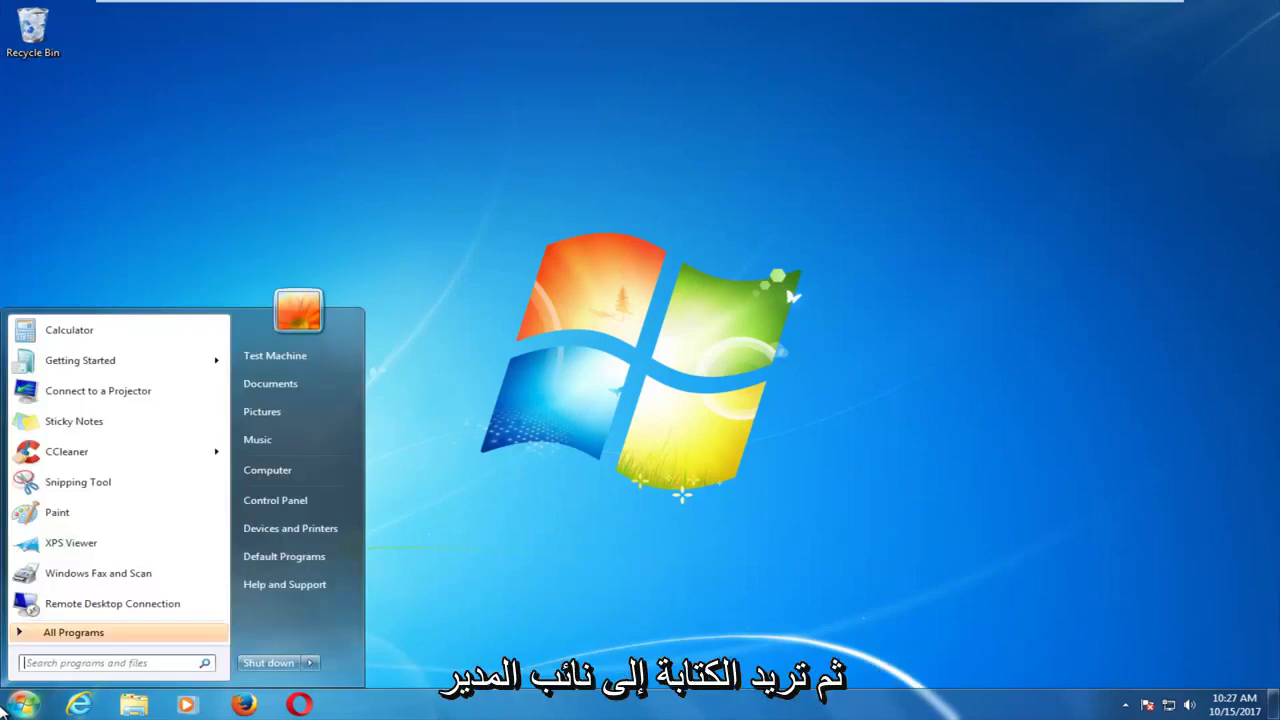
type("device manag")
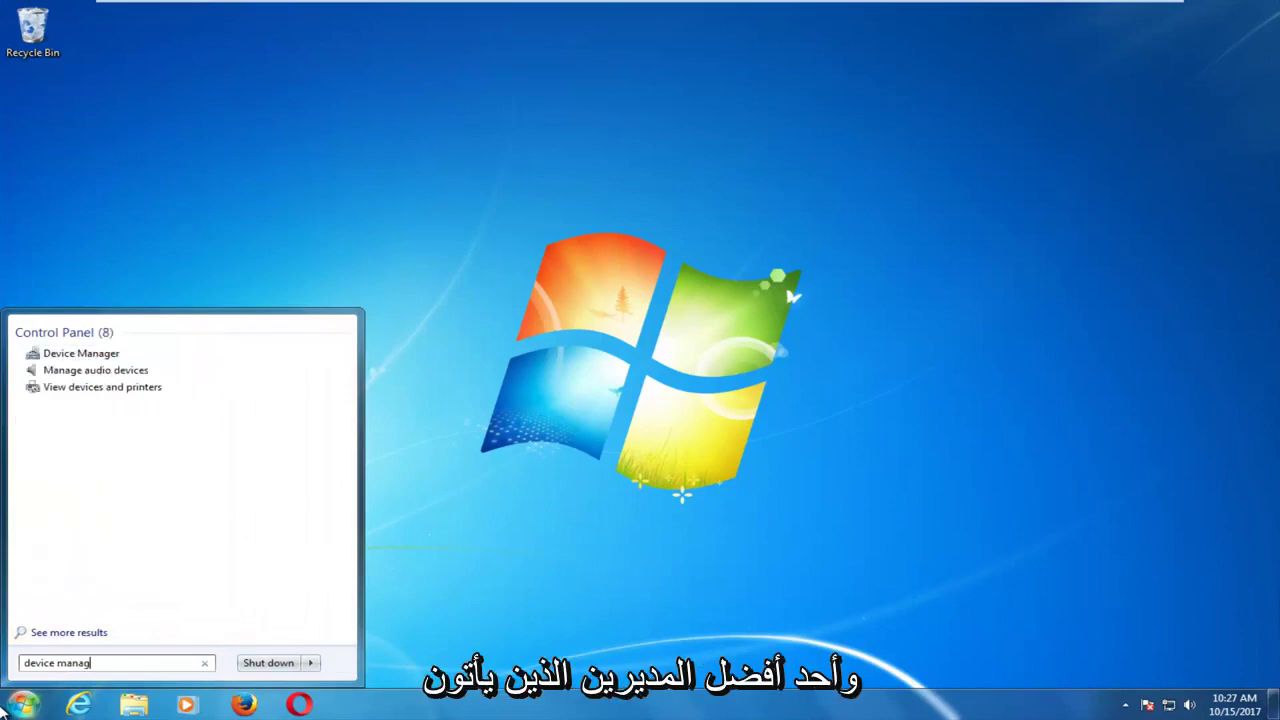
type("er")
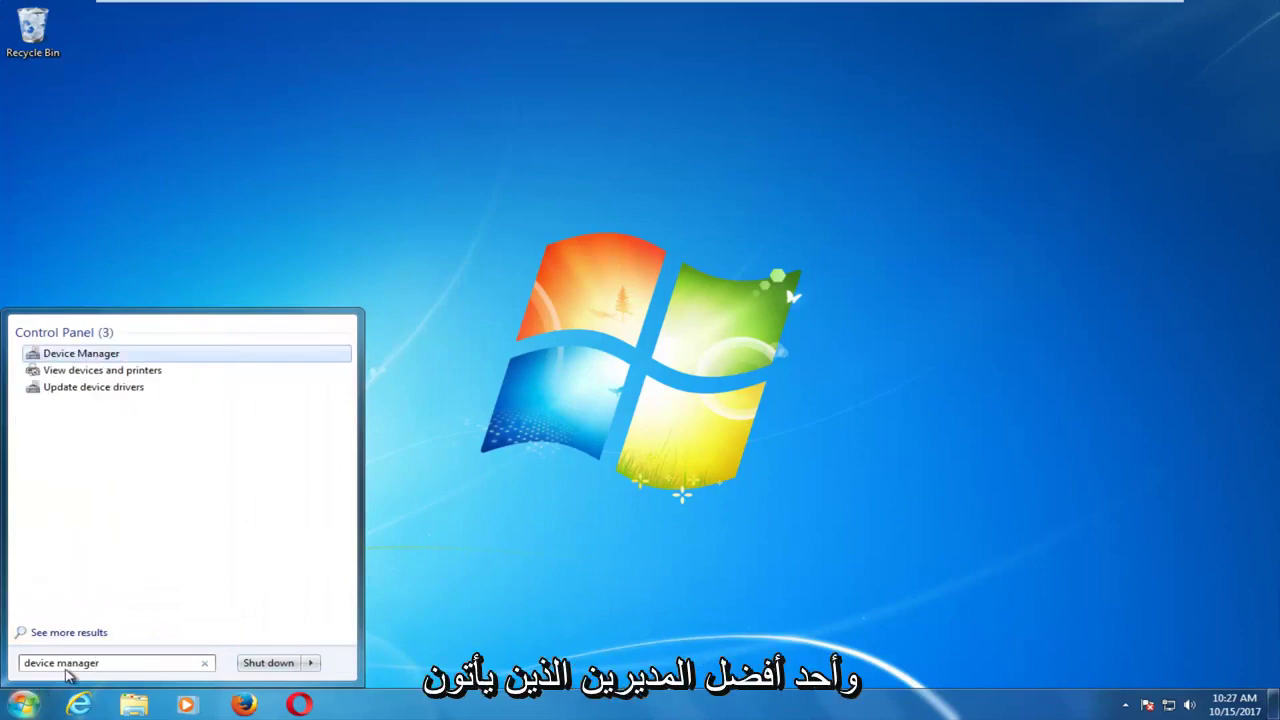
left_click(86, 360)
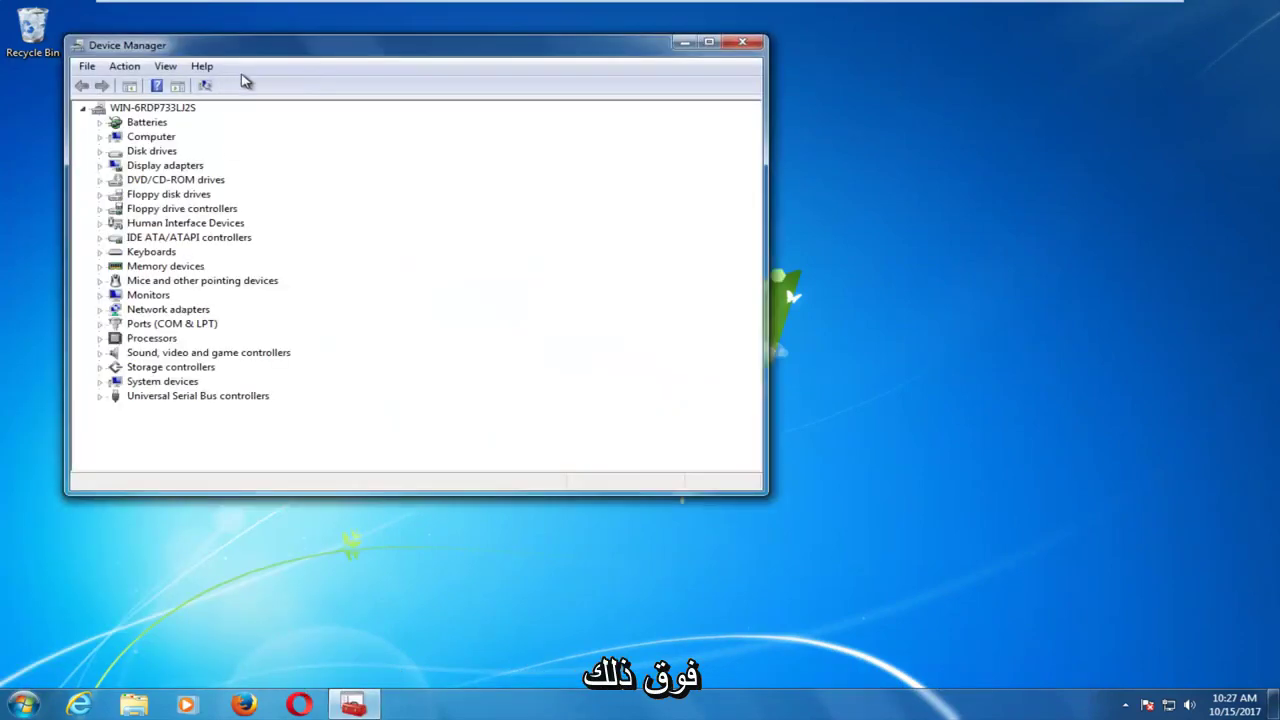
Step: Centre and enlarge the window, then expand Keyboards and select Standard PS/2 Keyboard
left_click_drag(251, 49, 394, 57)
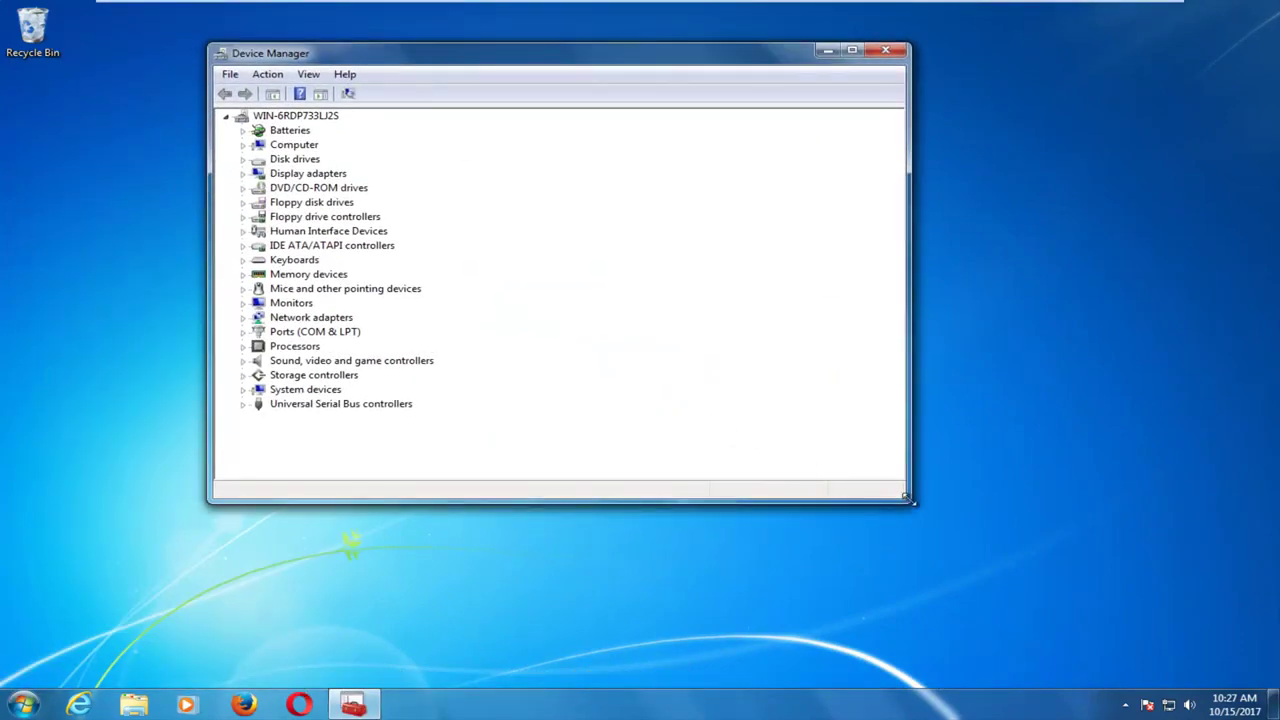
left_click_drag(908, 500, 1043, 600)
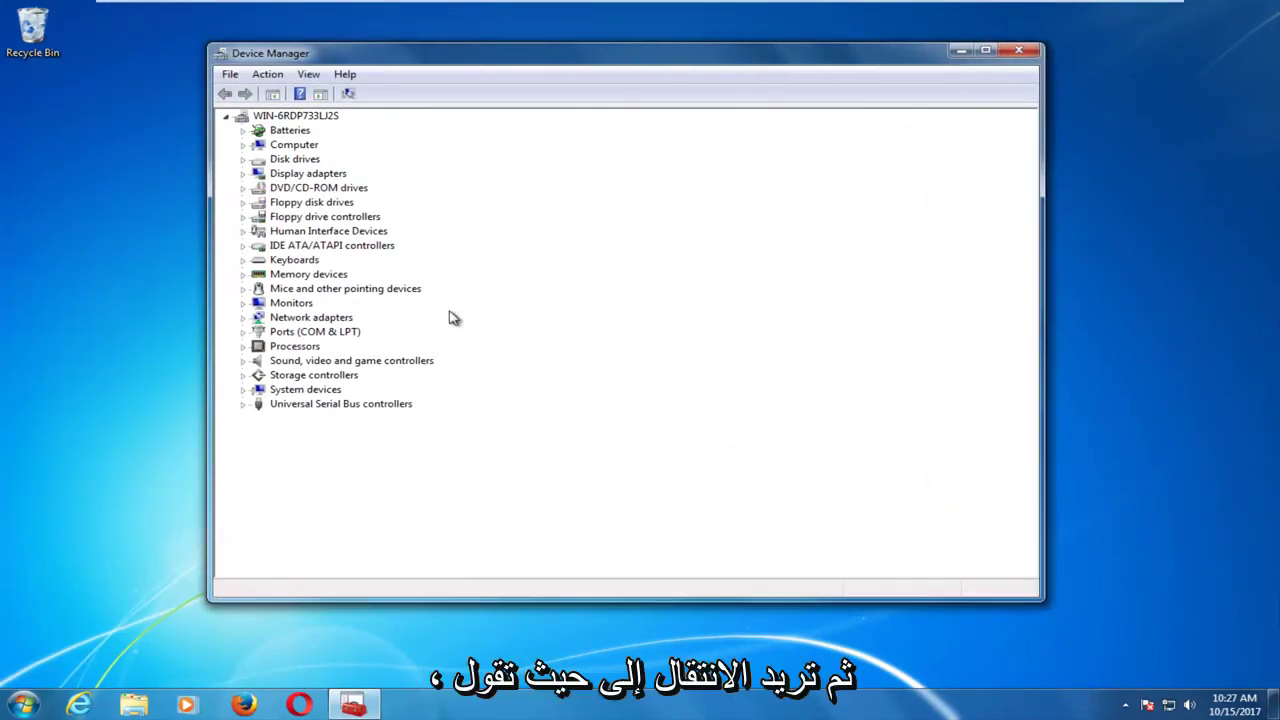
left_click(280, 261)
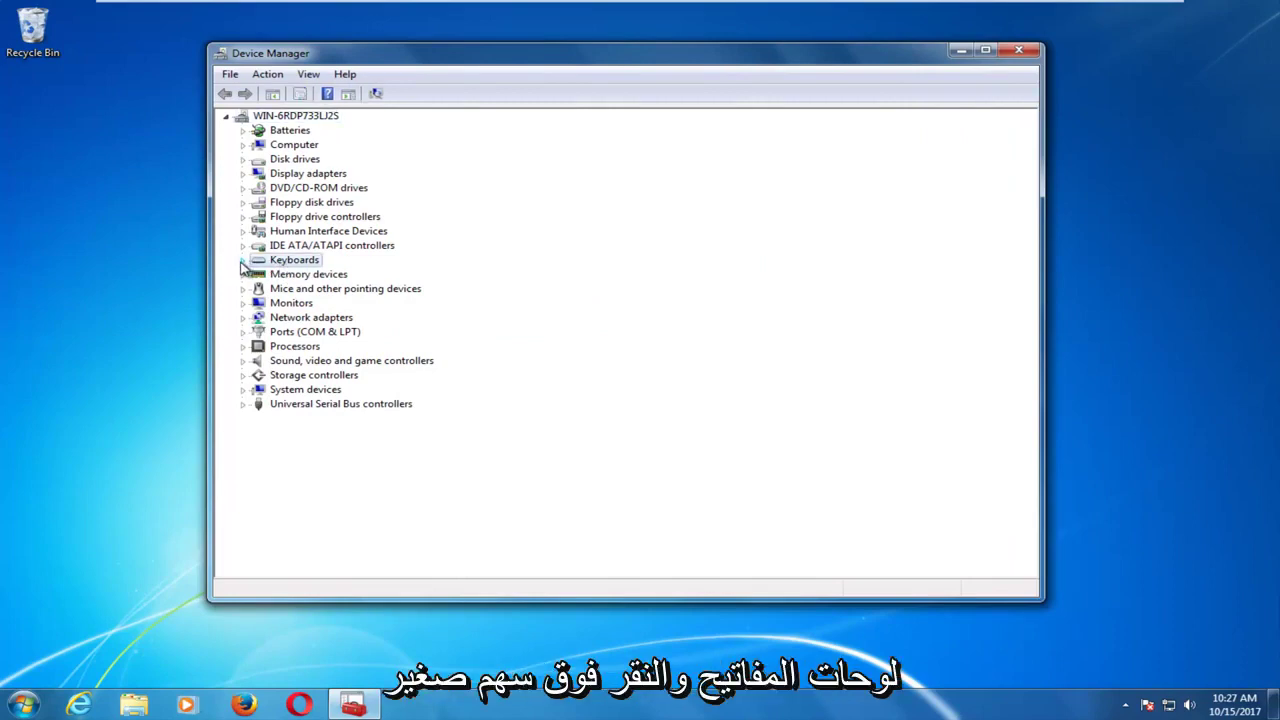
left_click(242, 262)
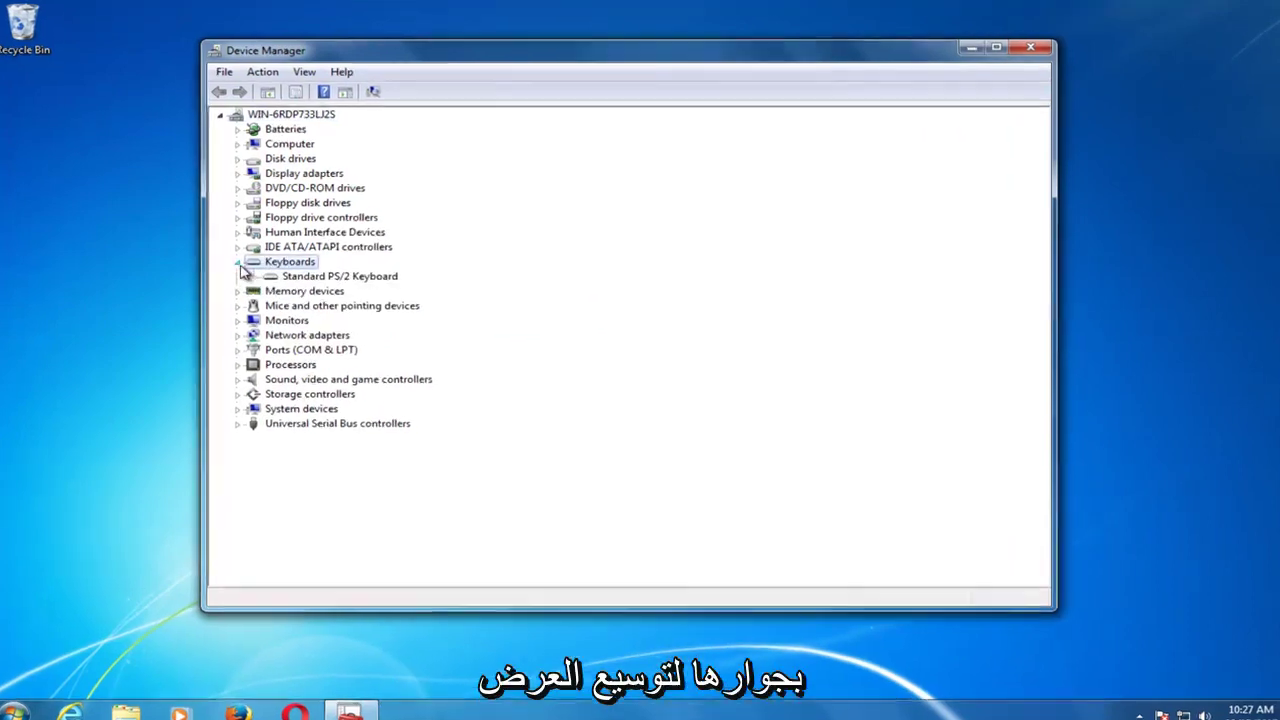
left_click(313, 276)
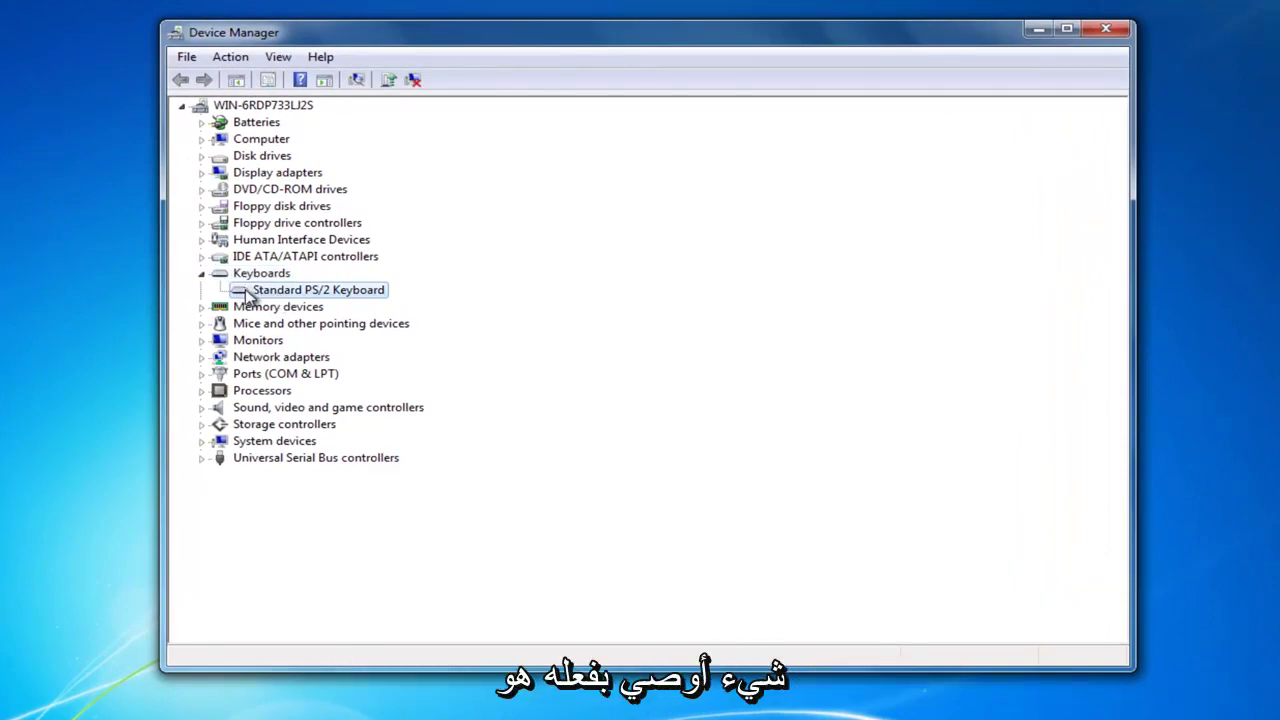
right_click(249, 296)
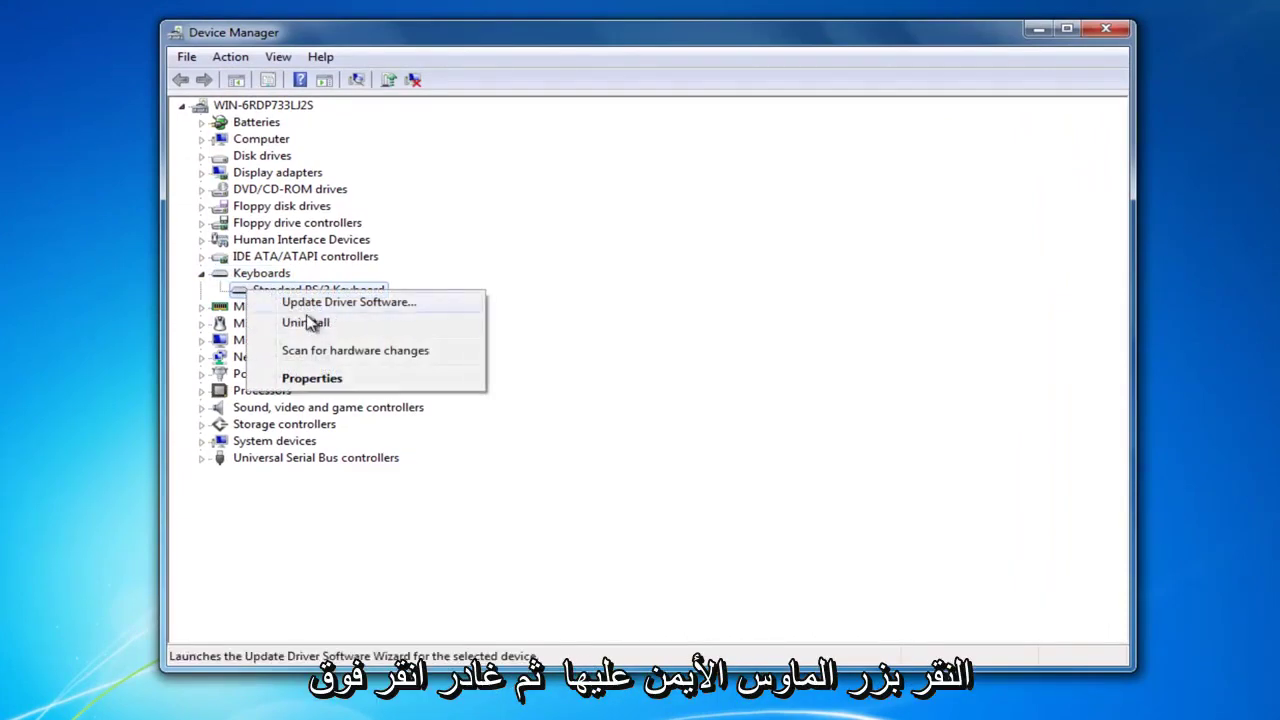
left_click(290, 302)
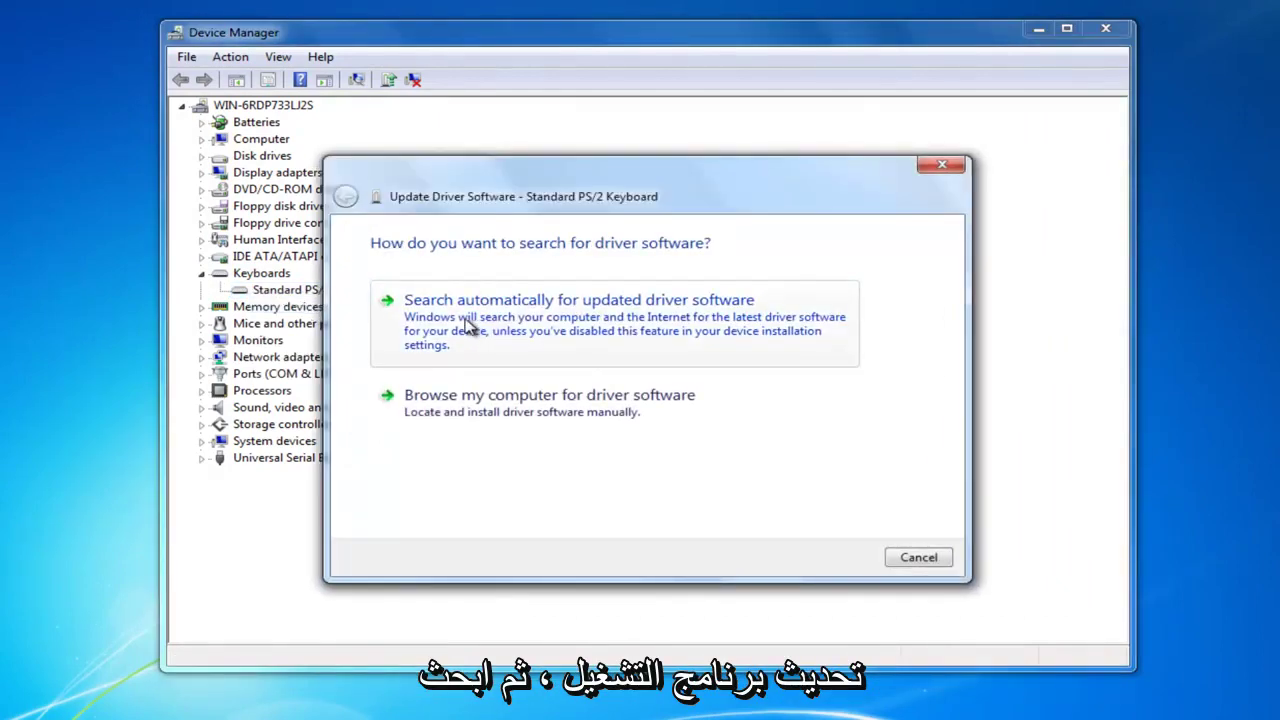
left_click(655, 330)
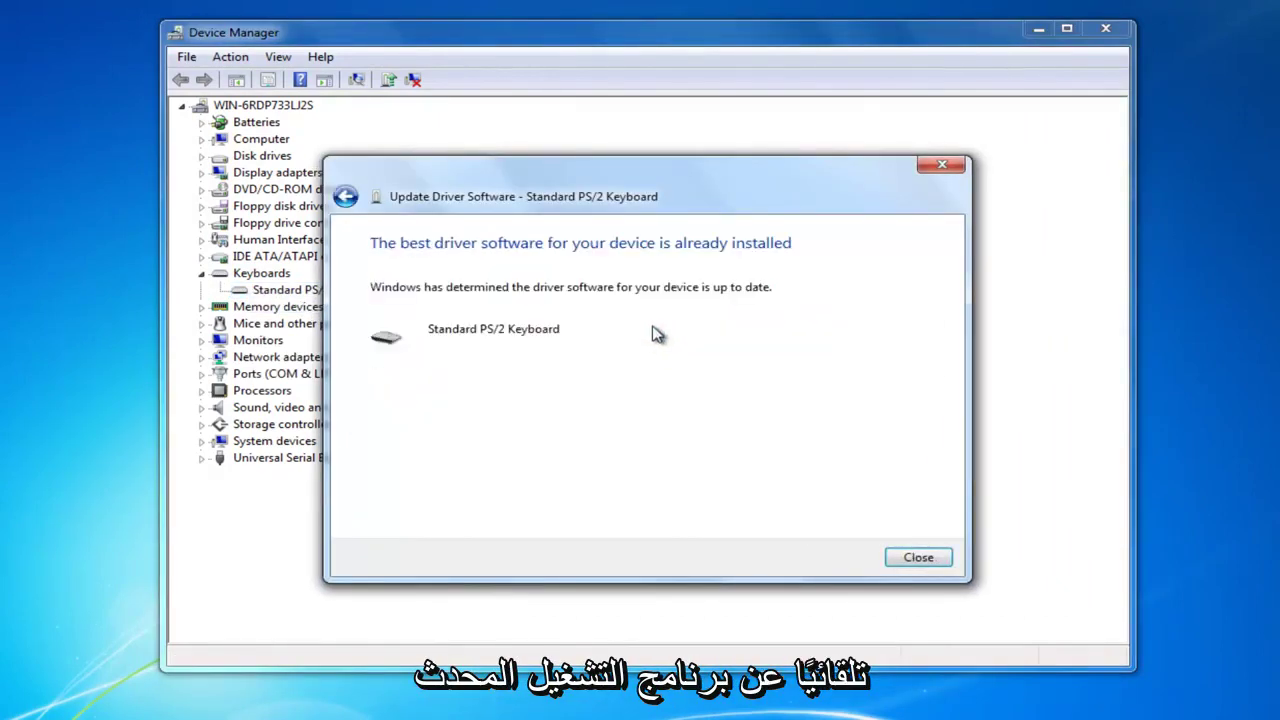
right_click(298, 293)
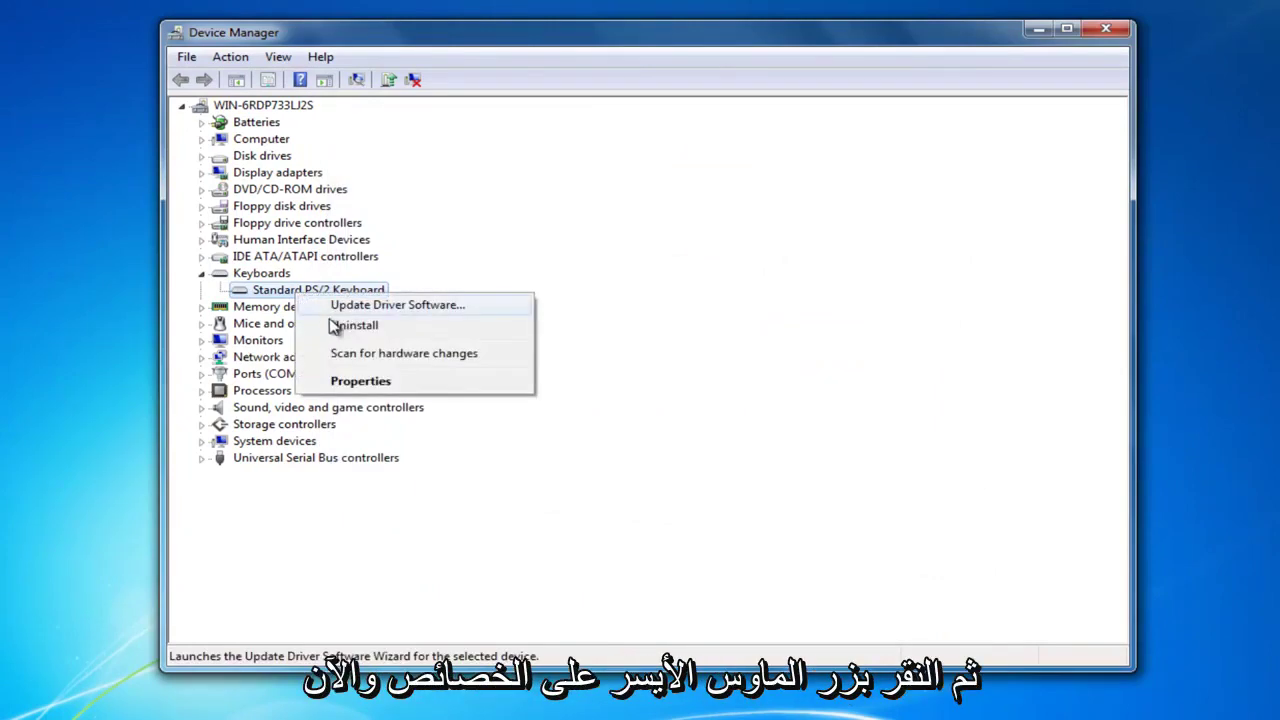
left_click(345, 381)
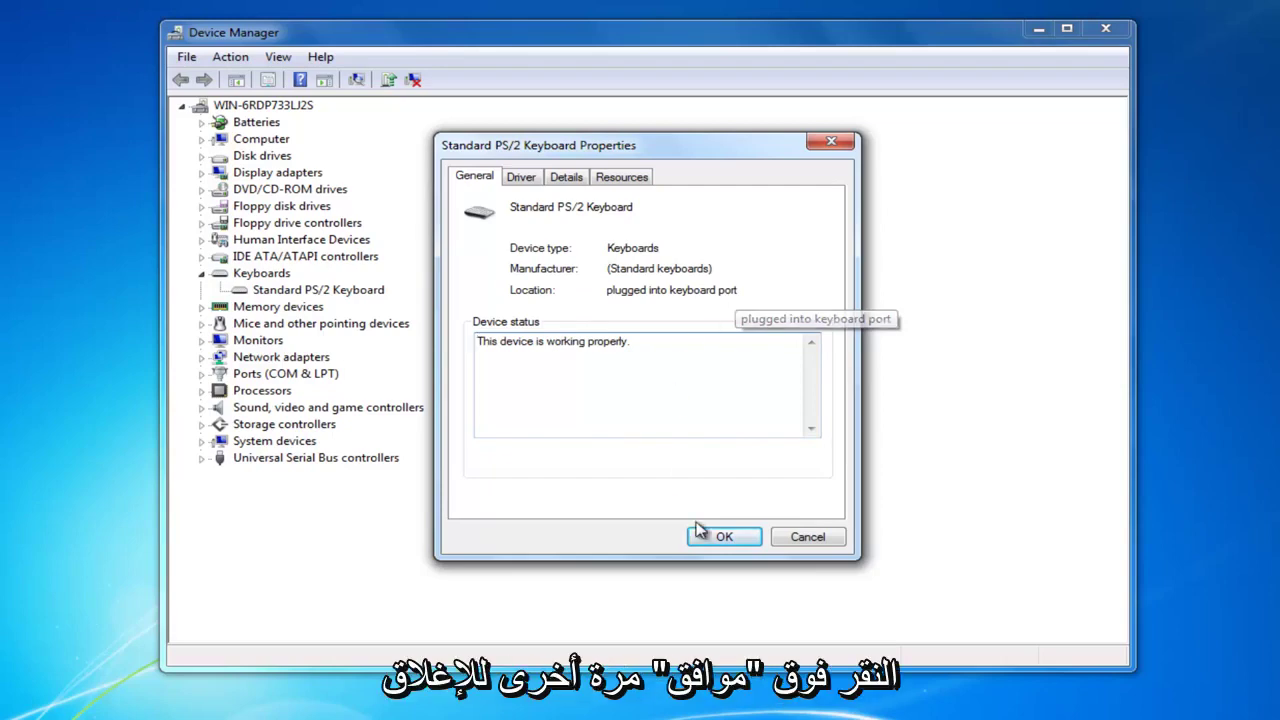
left_click(721, 541)
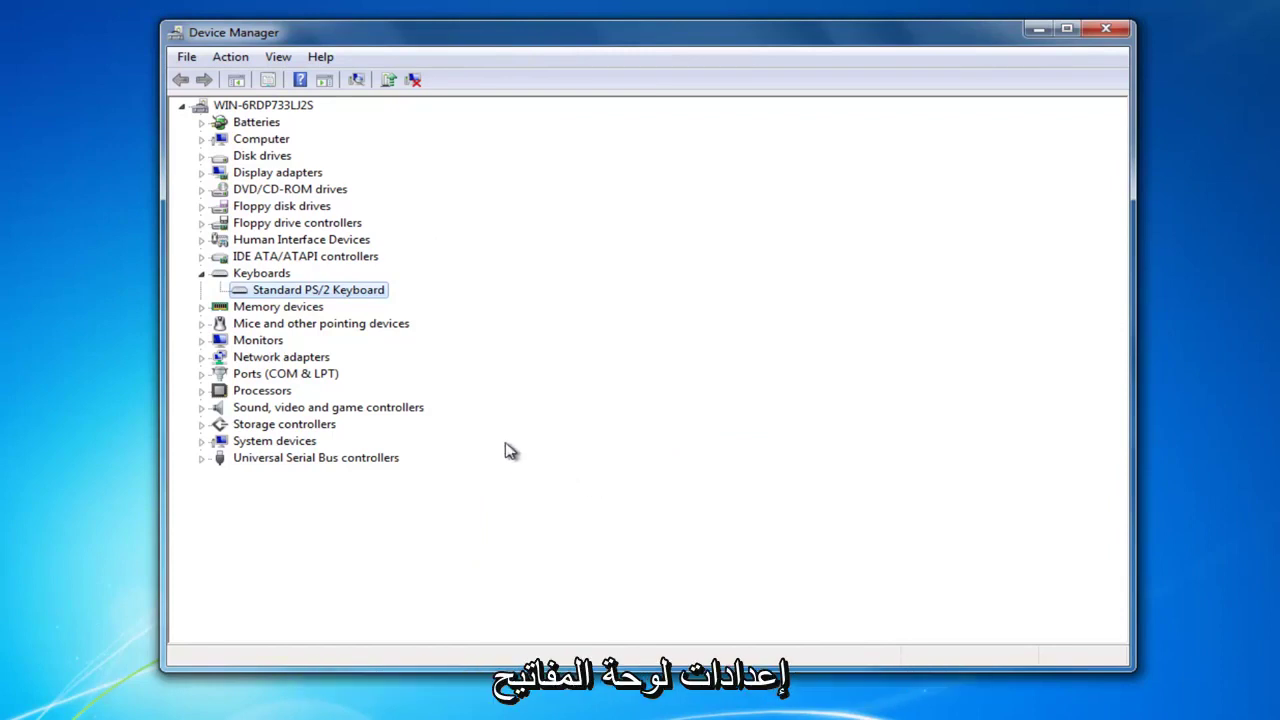
Step: Run Update Driver Software on the VMware Pointing Device, then view its Properties status
left_click(200, 325)
left_click(307, 344)
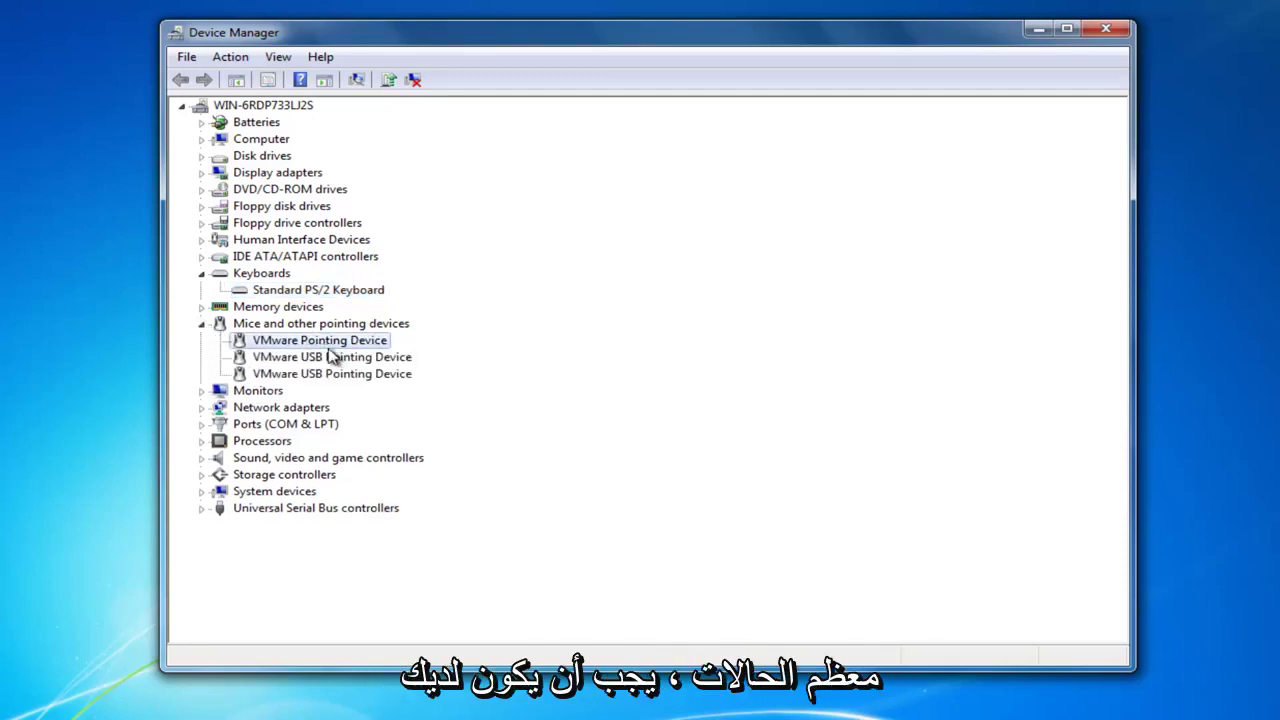
right_click(277, 347)
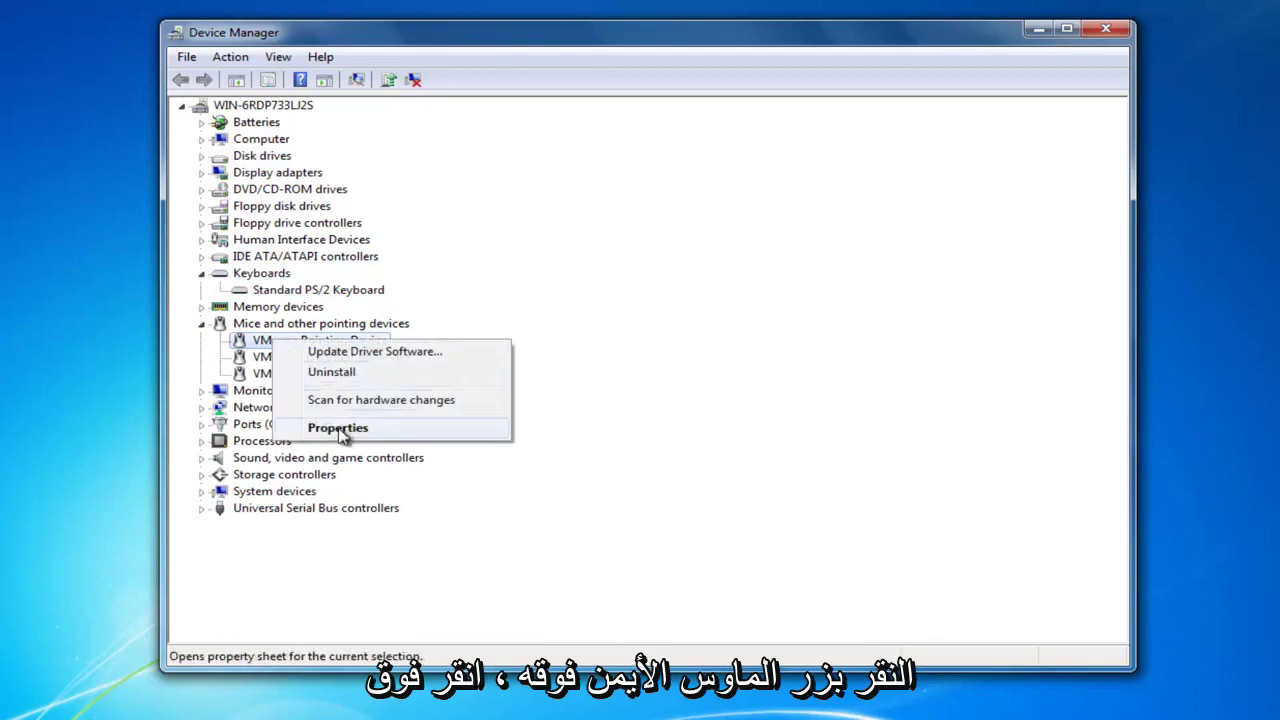
left_click(340, 352)
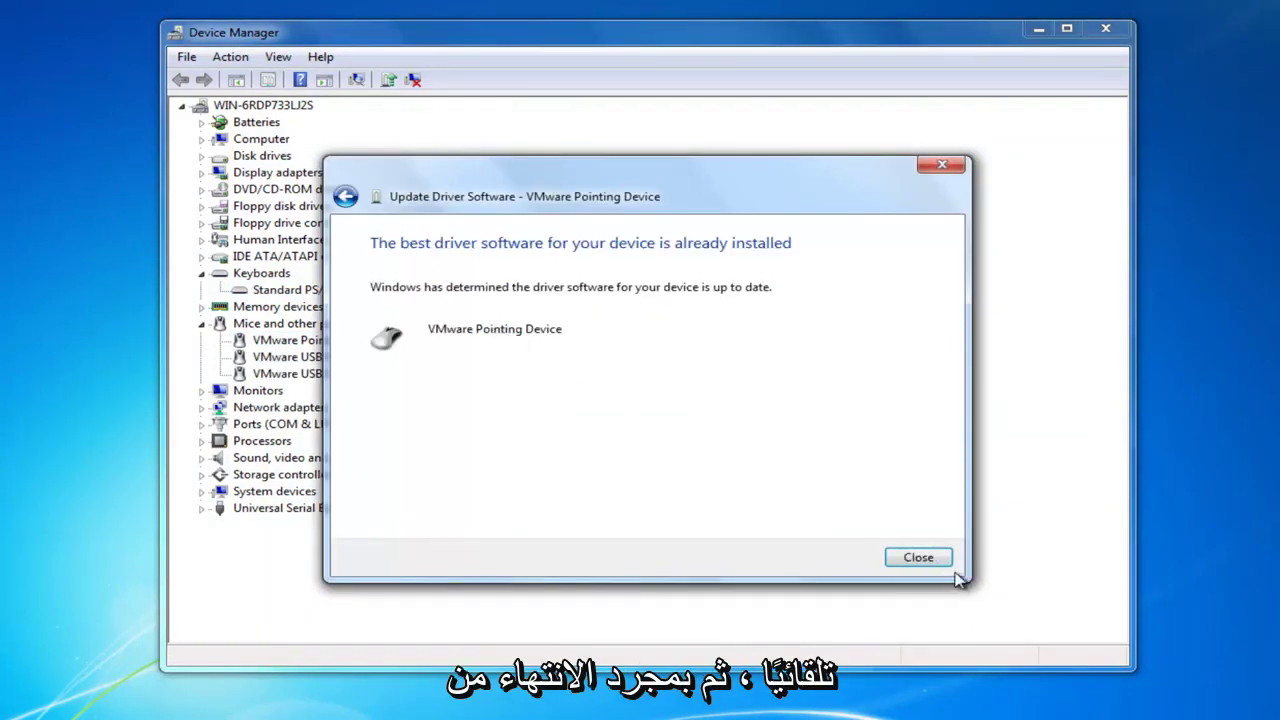
right_click(290, 342)
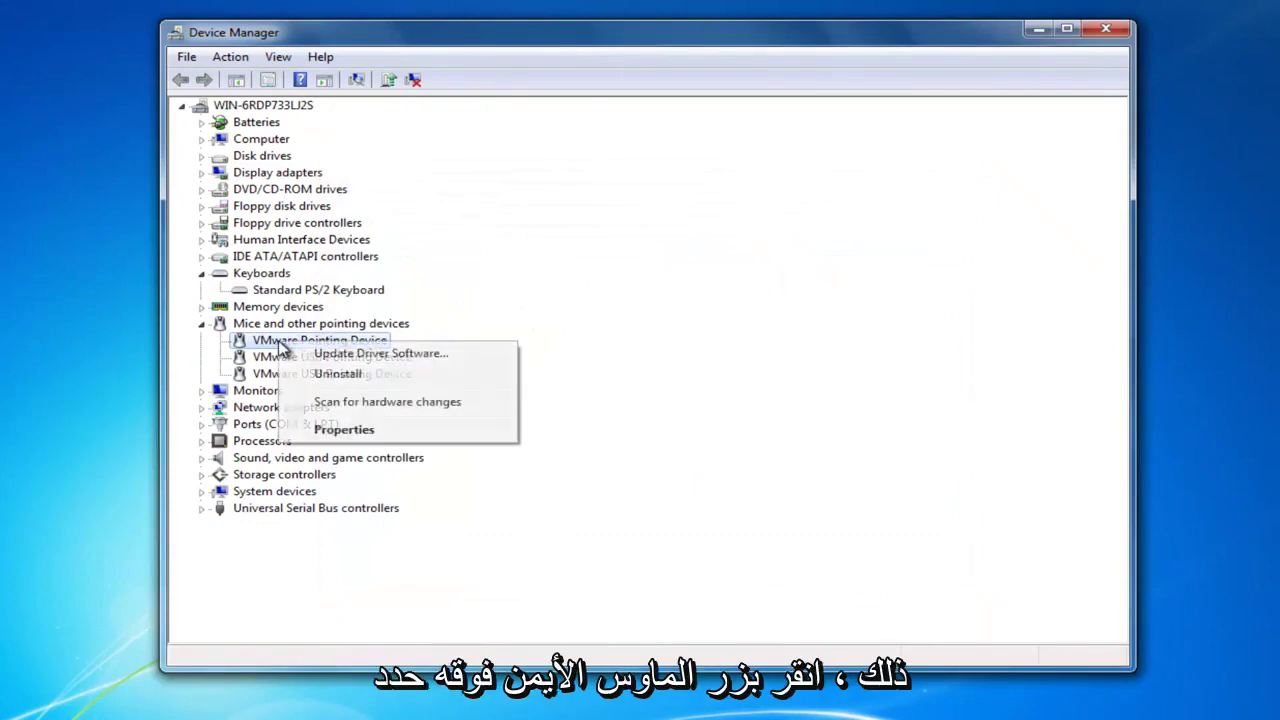
left_click(350, 432)
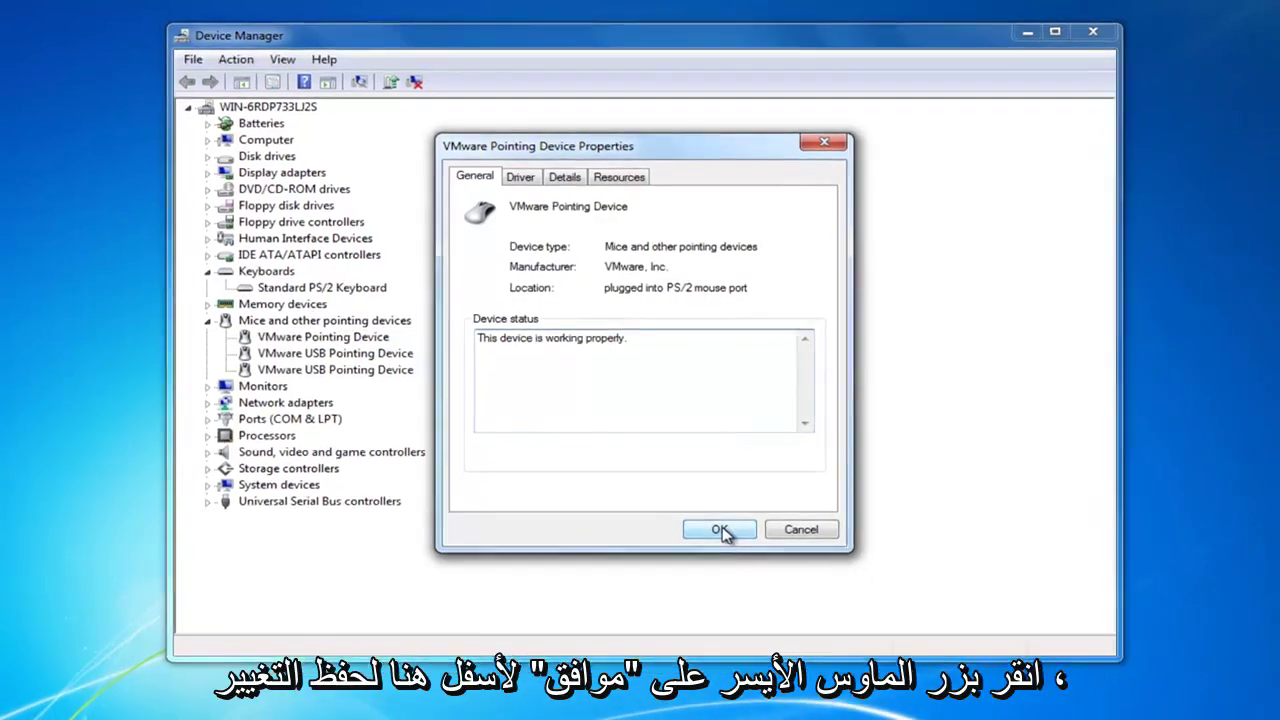
Step: Close Device Manager, search 'power options', and open the High performance plan's settings
left_click(774, 143)
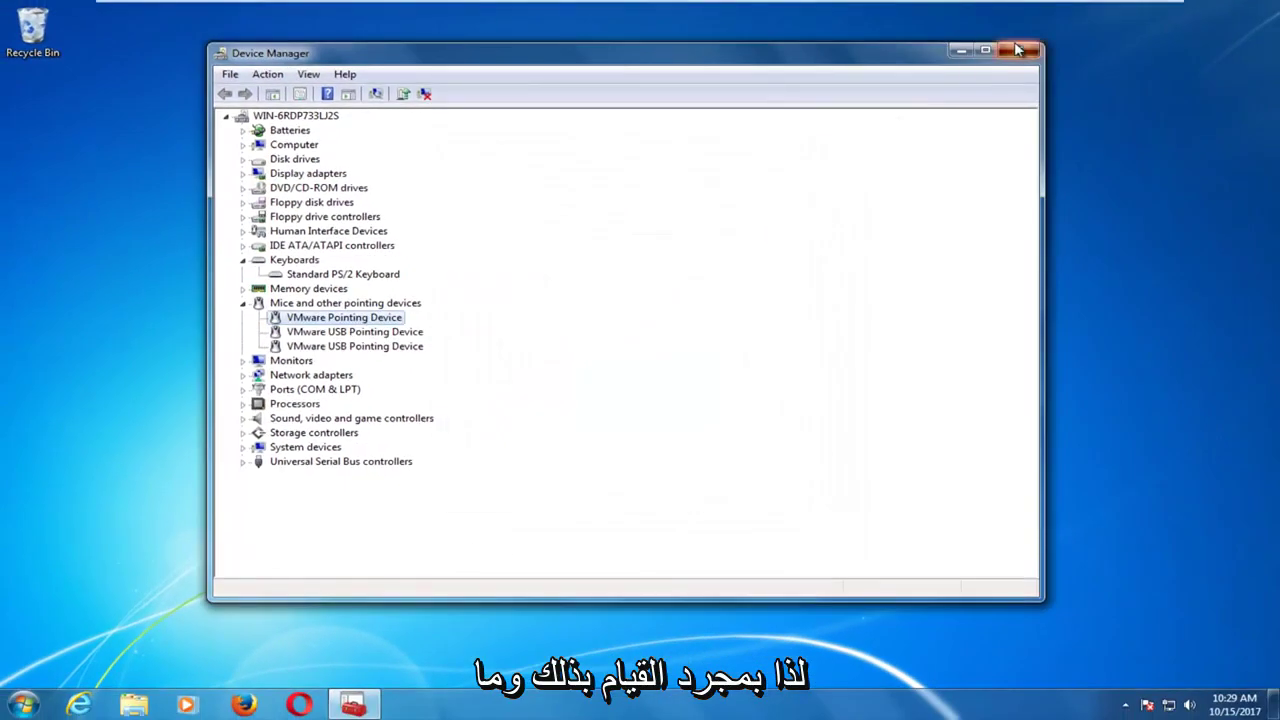
left_click(1020, 49)
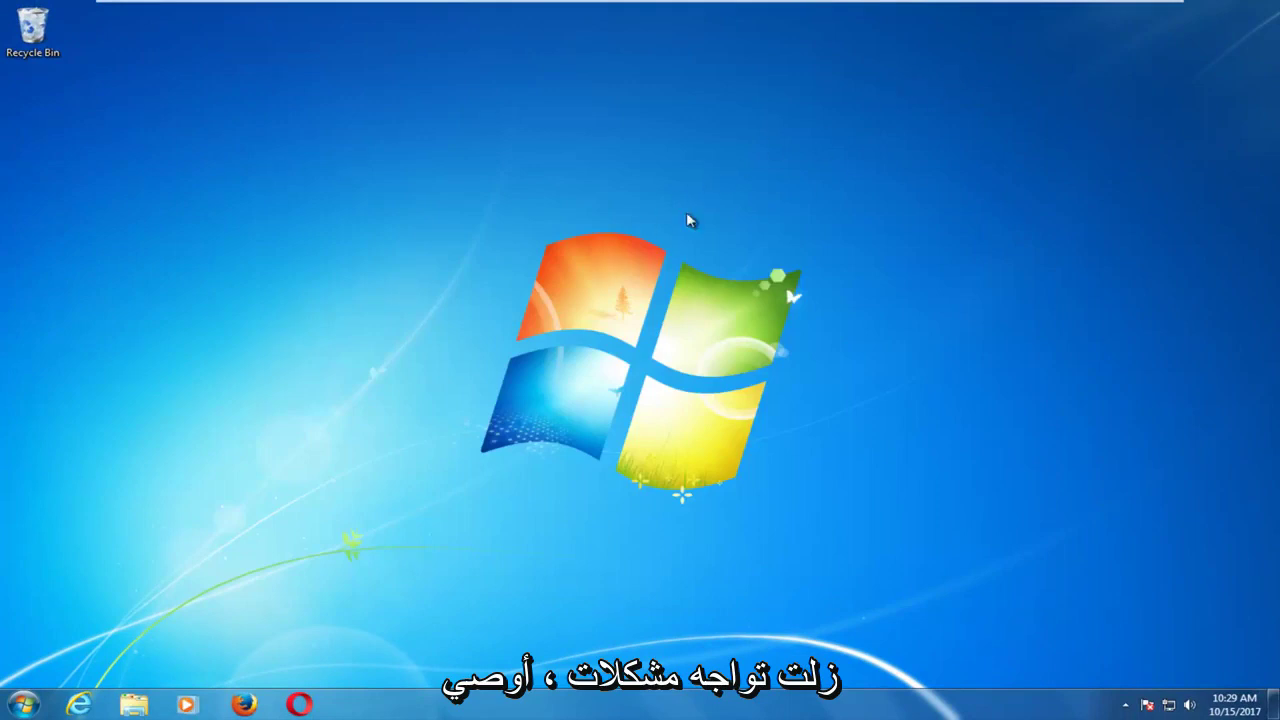
left_click(22, 704)
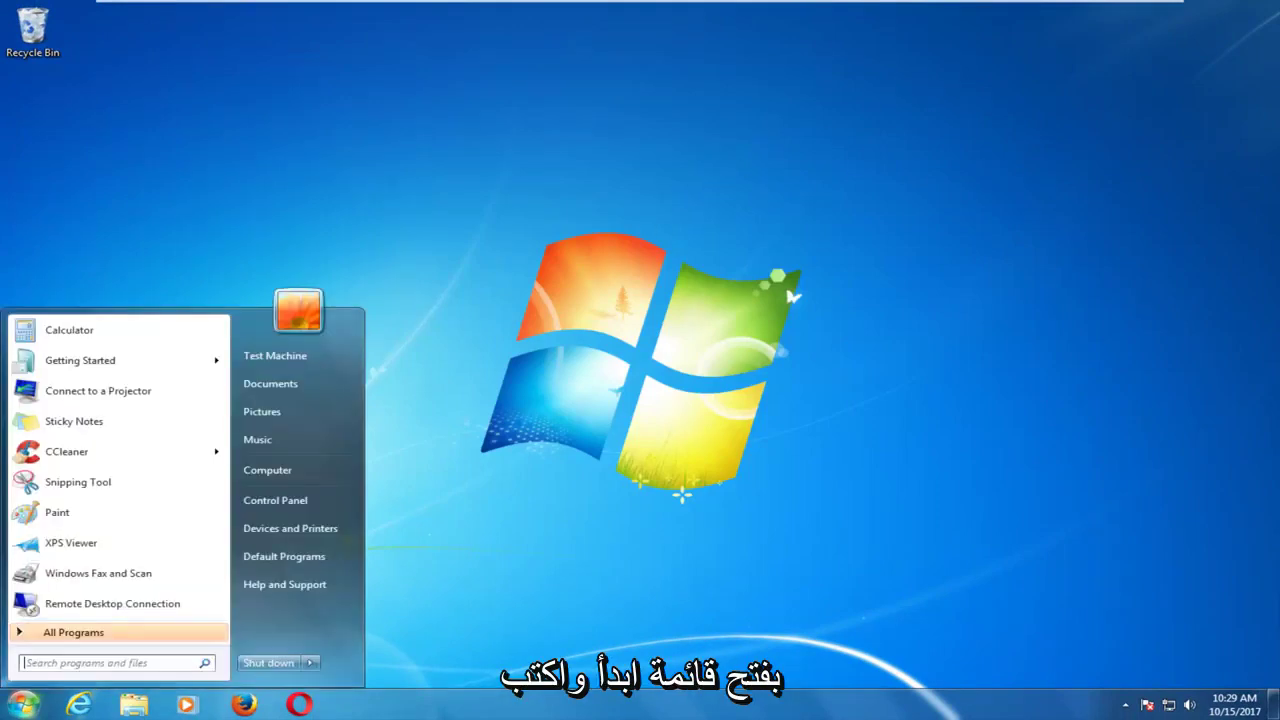
type("power o")
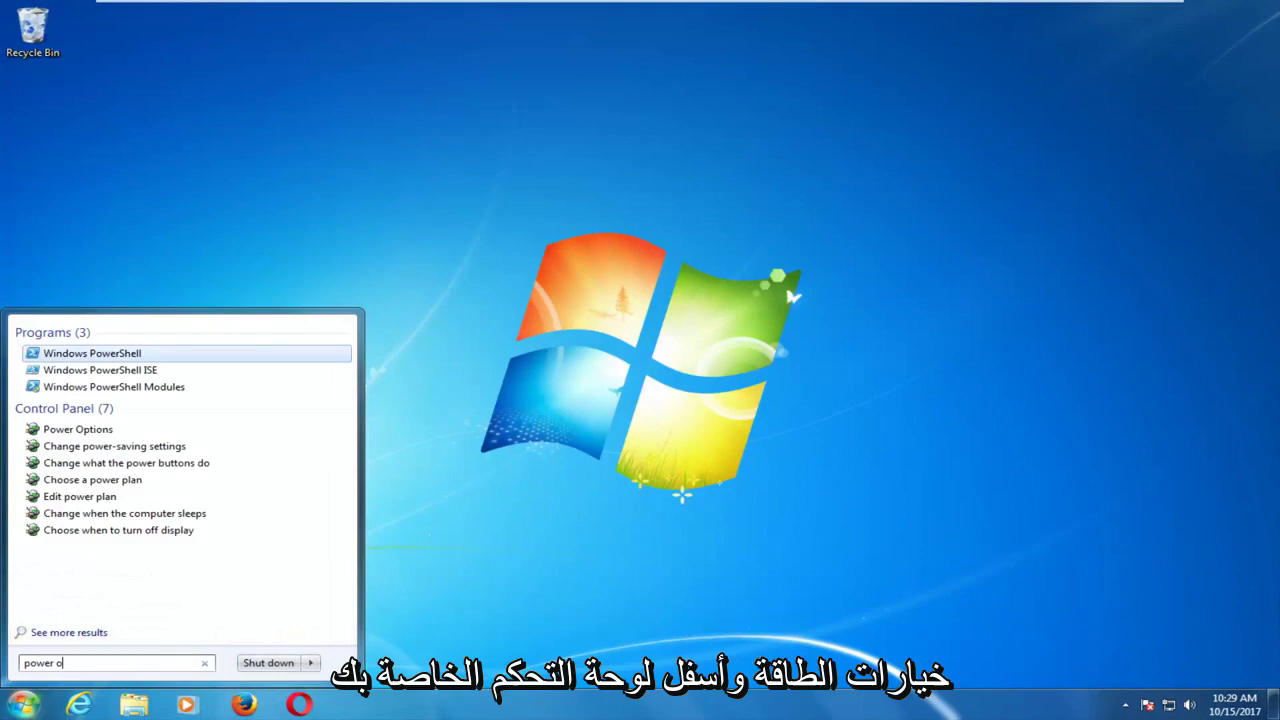
type("ptions")
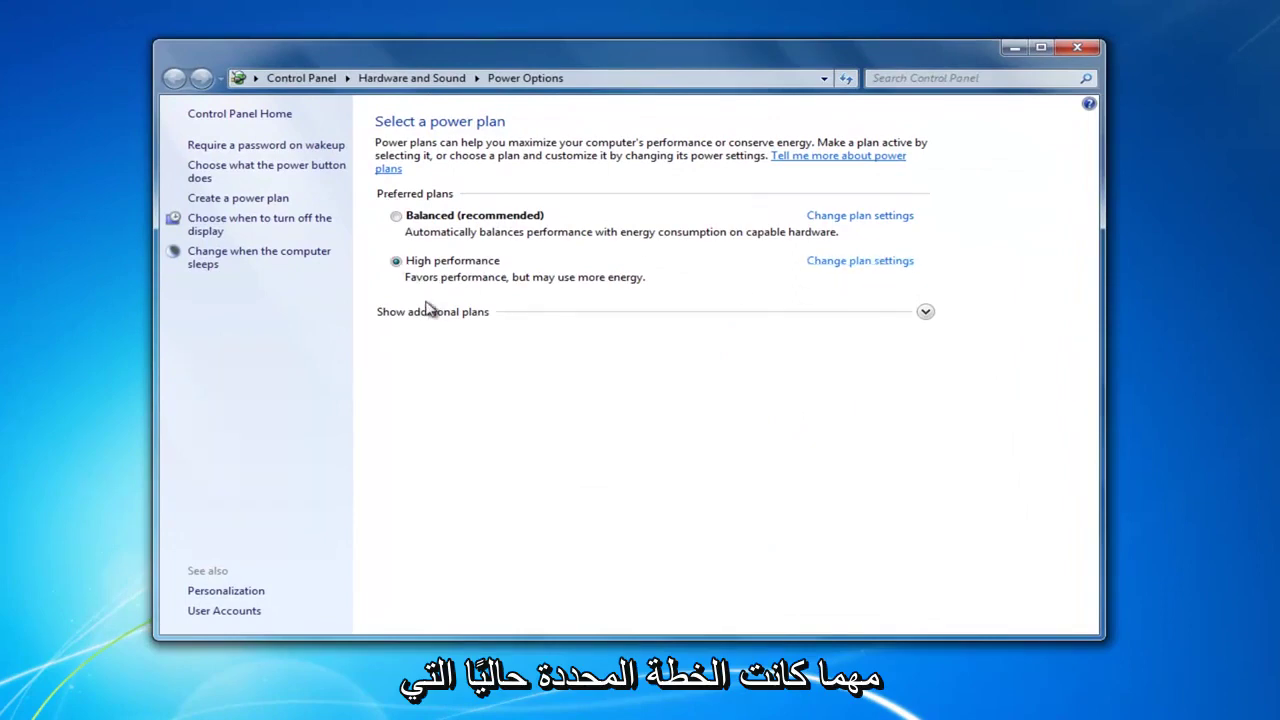
left_click(828, 262)
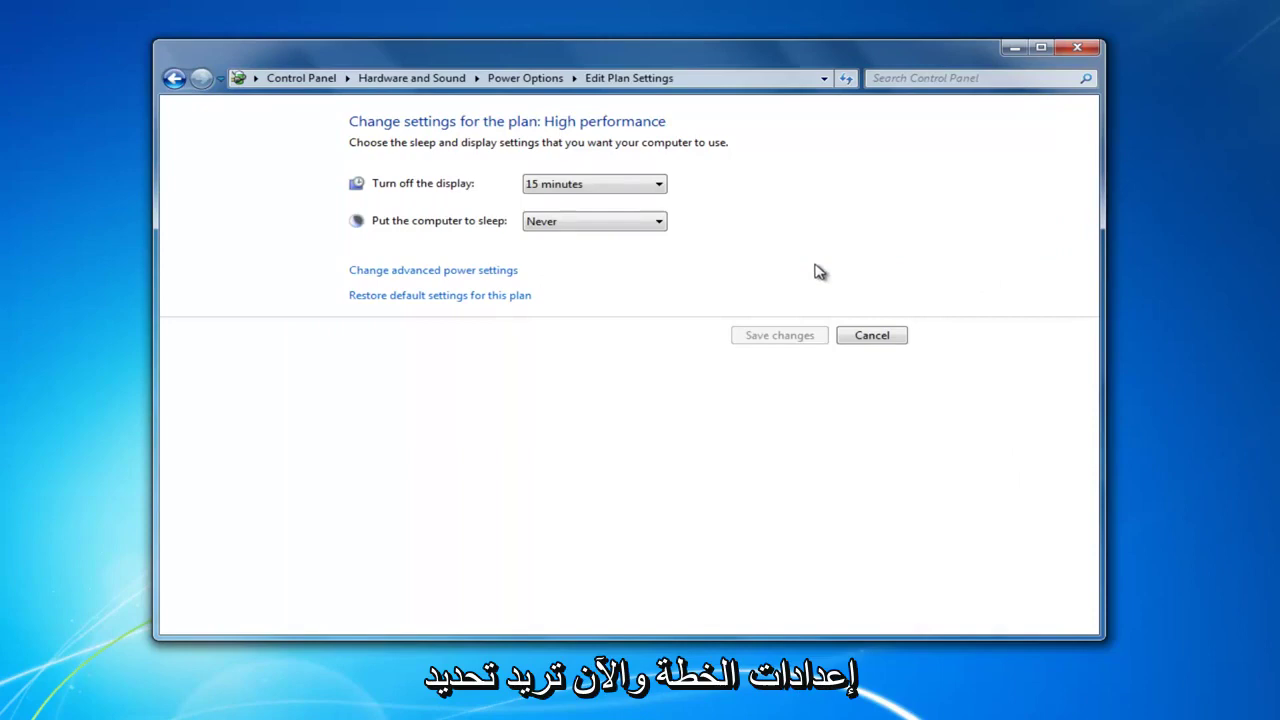
Step: In advanced power settings, set Sleep after to 60 minutes
left_click(449, 276)
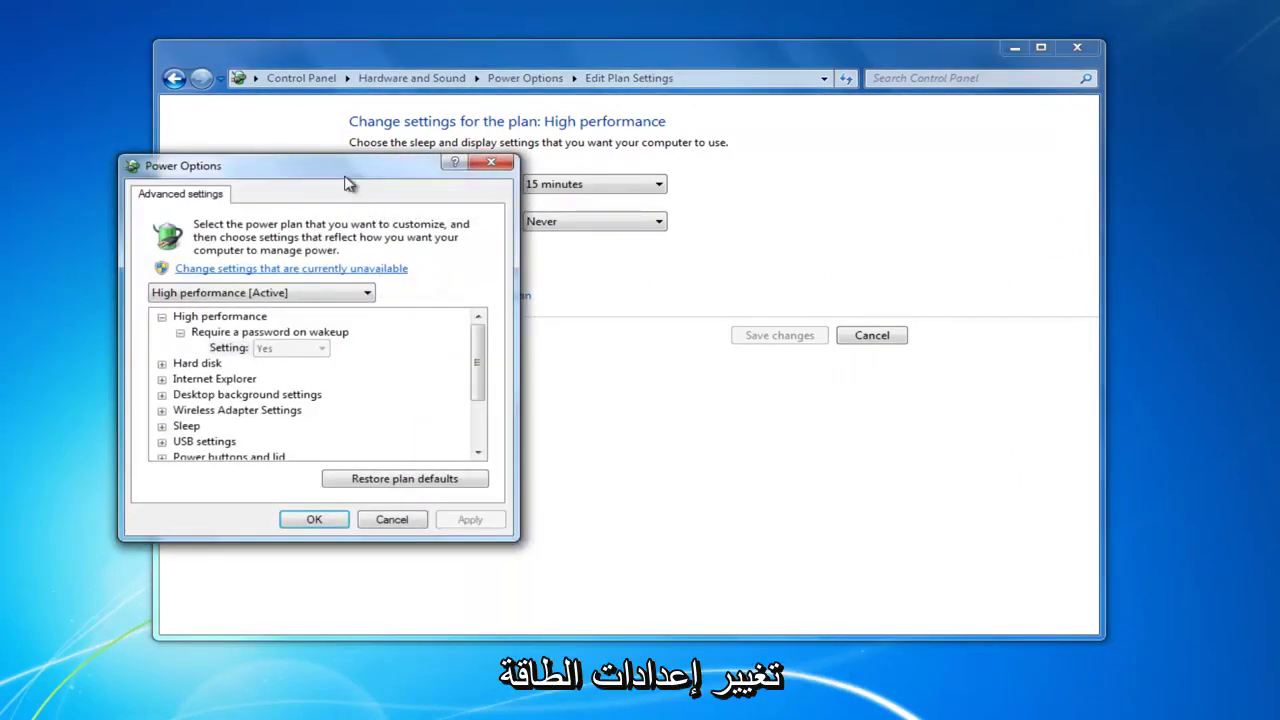
left_click_drag(348, 183, 630, 173)
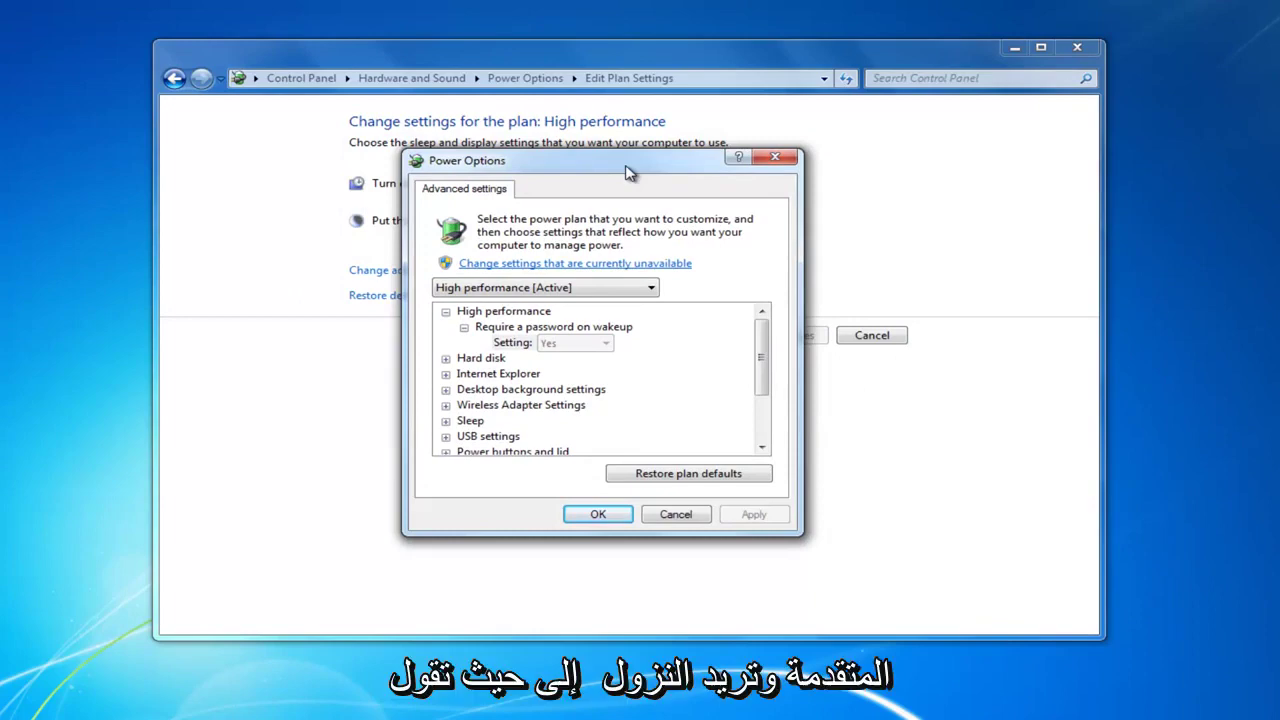
left_click_drag(766, 357, 766, 382)
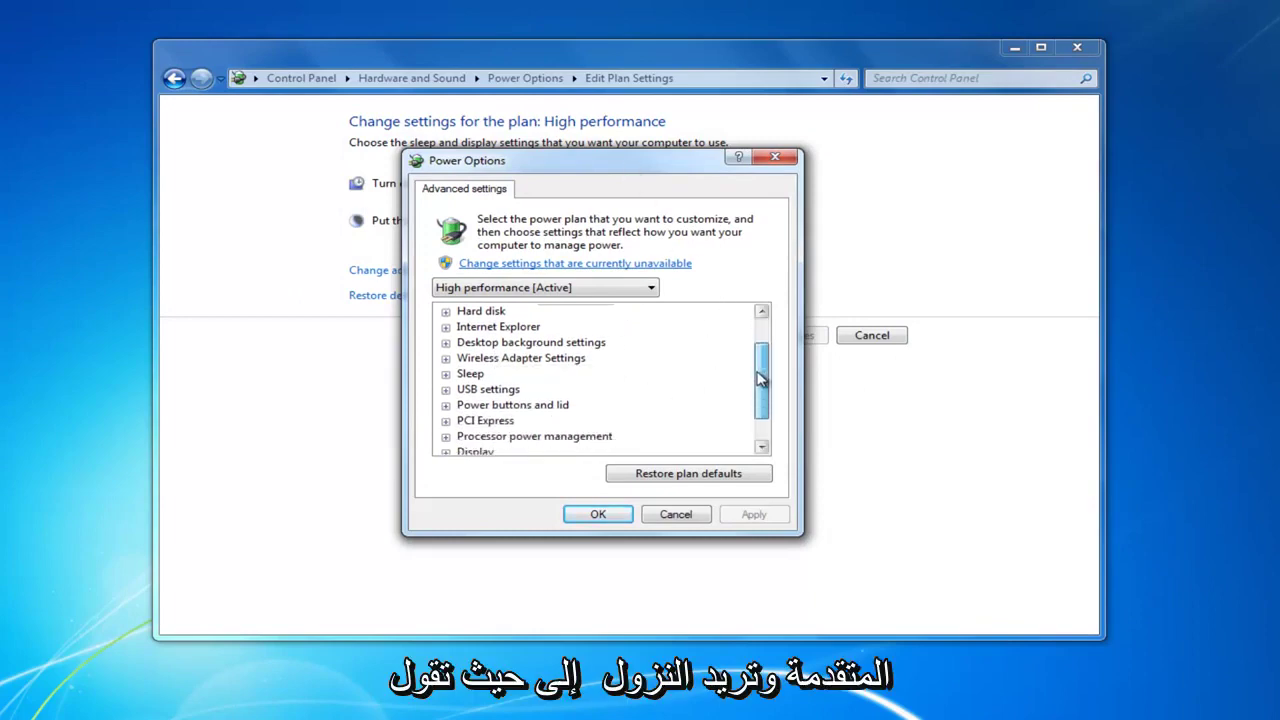
left_click(446, 375)
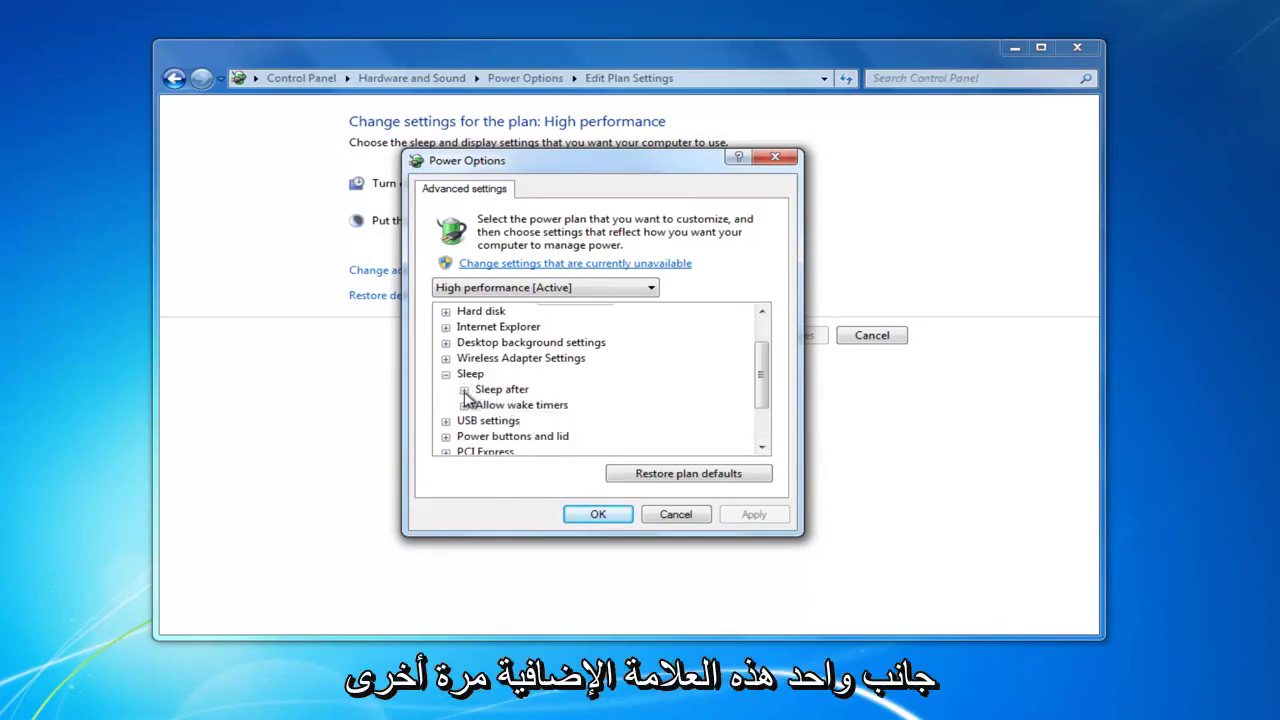
left_click(465, 391)
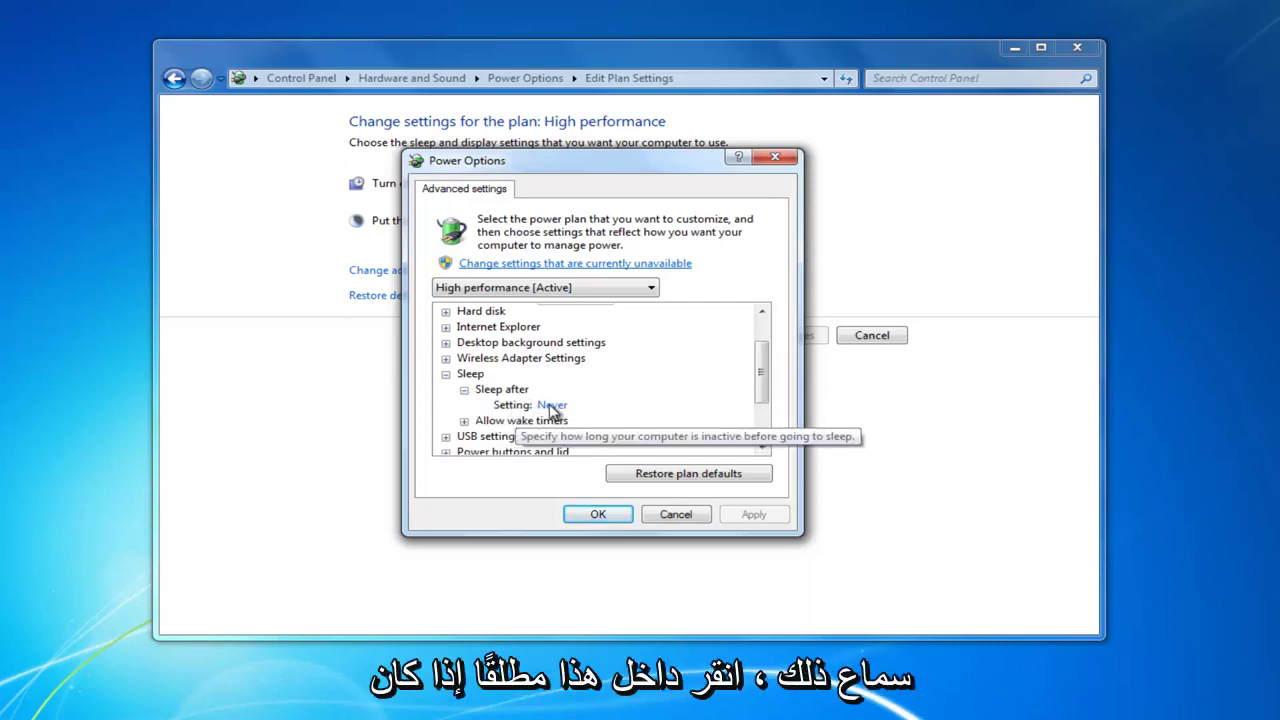
left_click(552, 406)
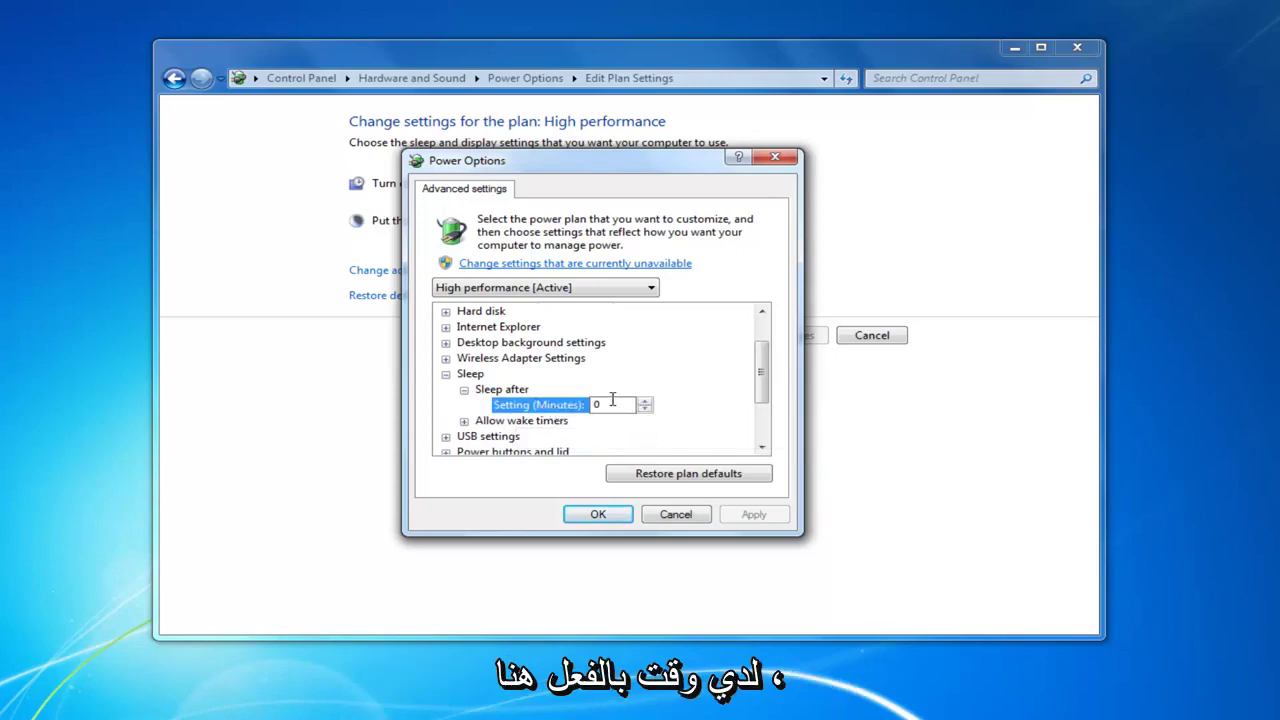
type("60")
key("Return")
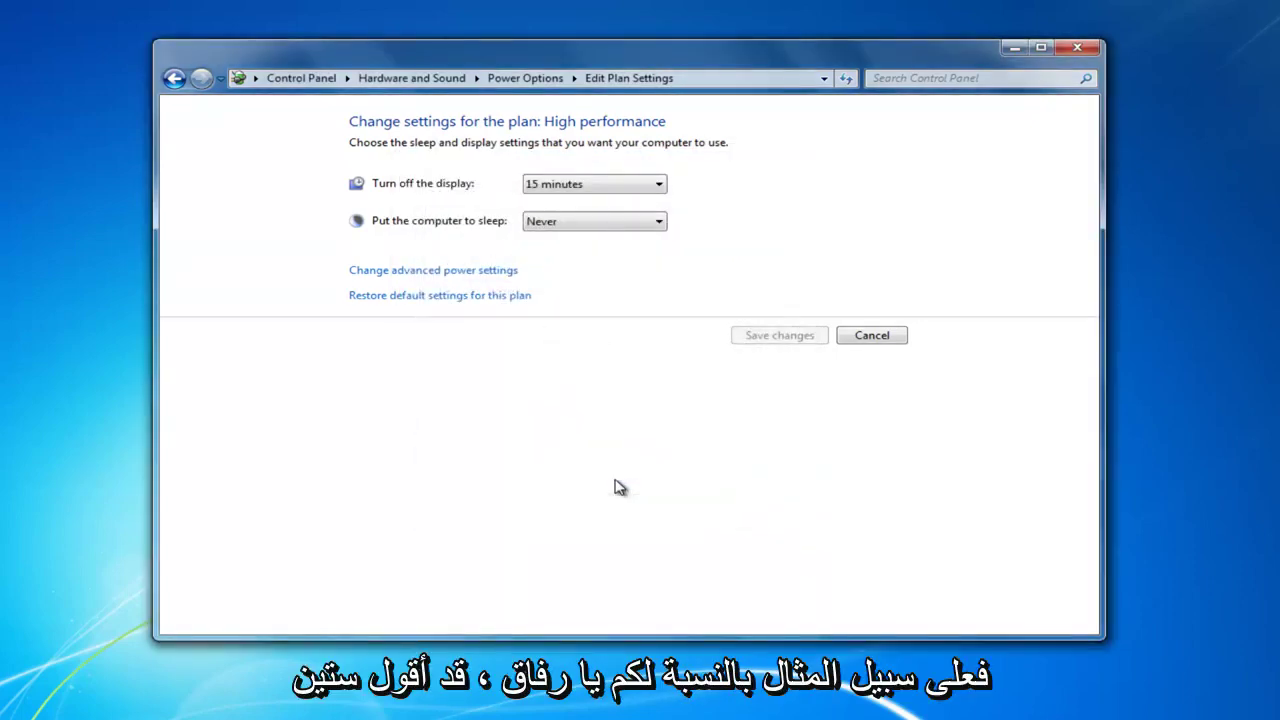
Step: Change Sleep after from 60 to 0 minutes so the computer never sleeps
left_click(441, 271)
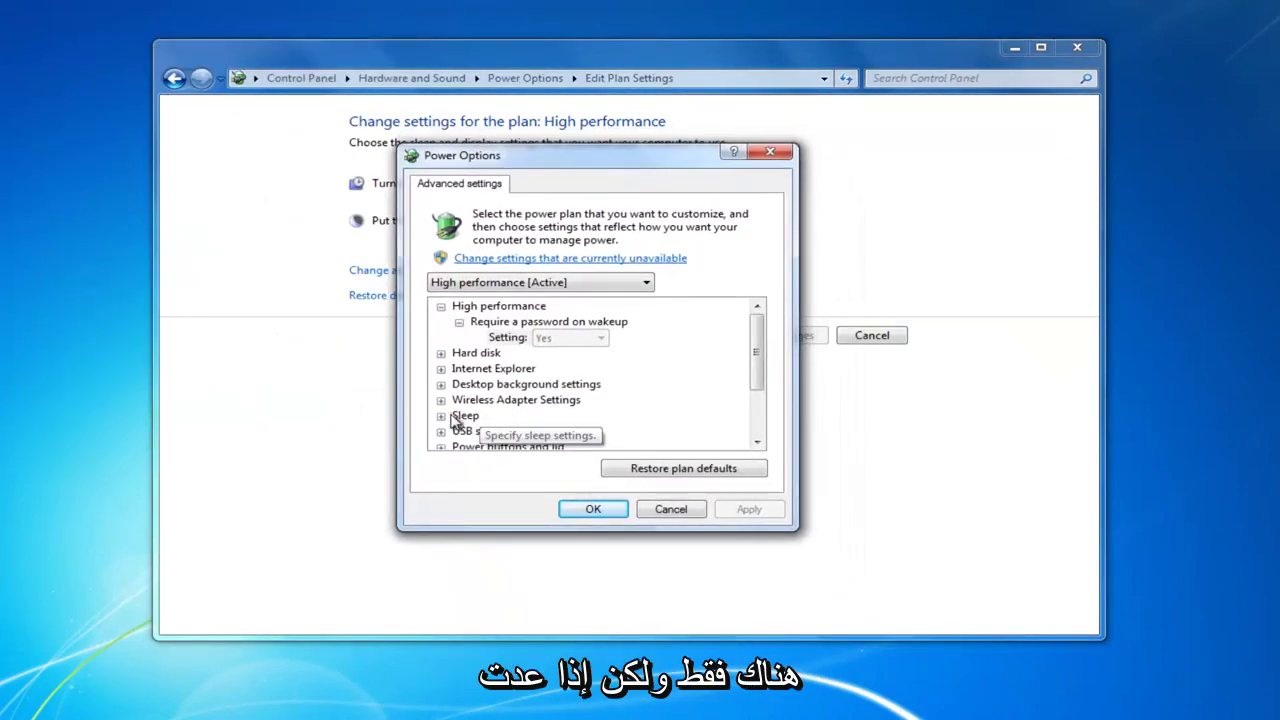
left_click(443, 417)
scroll(459, 424, "down", 1)
left_click(459, 369)
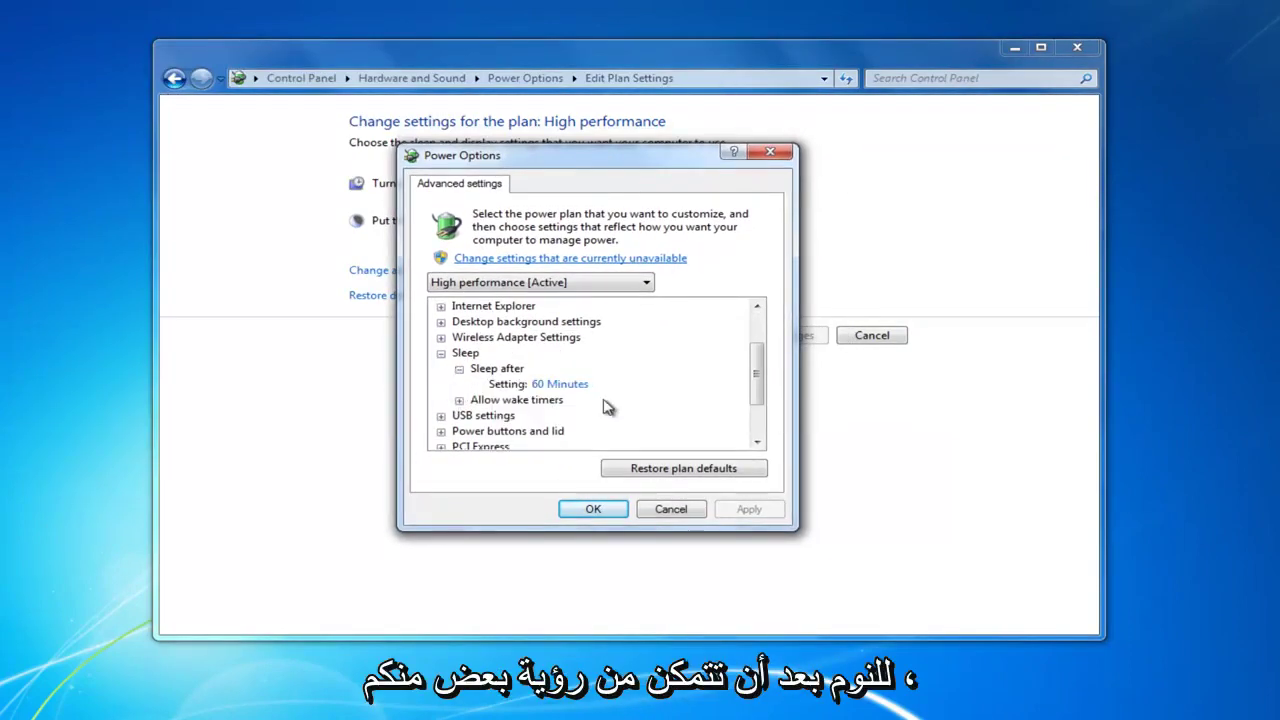
left_click(552, 385)
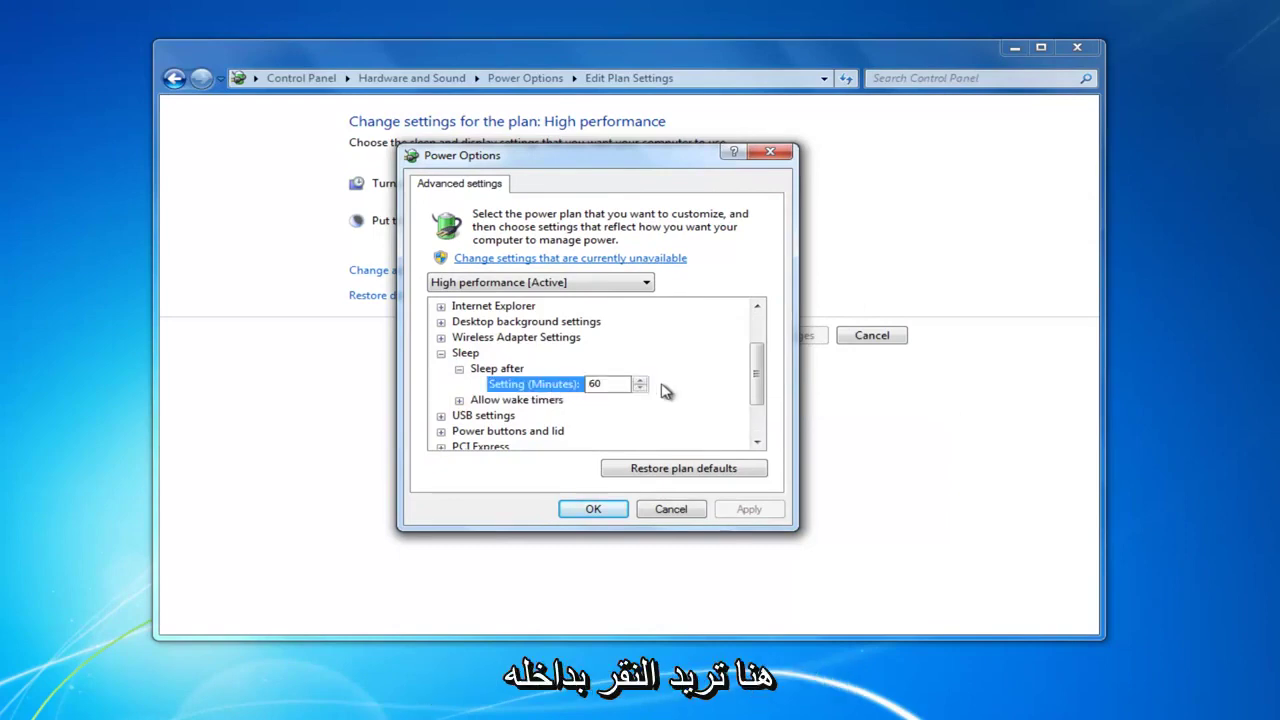
type("0")
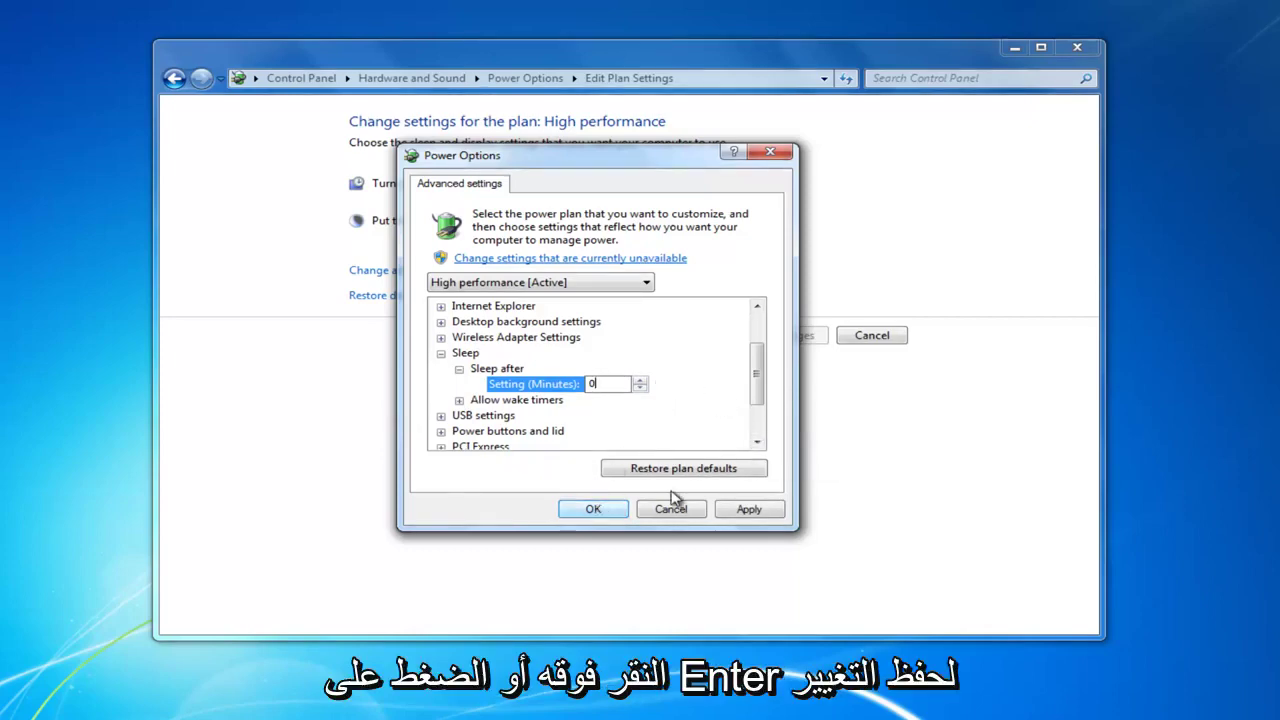
key("Return")
left_click(472, 272)
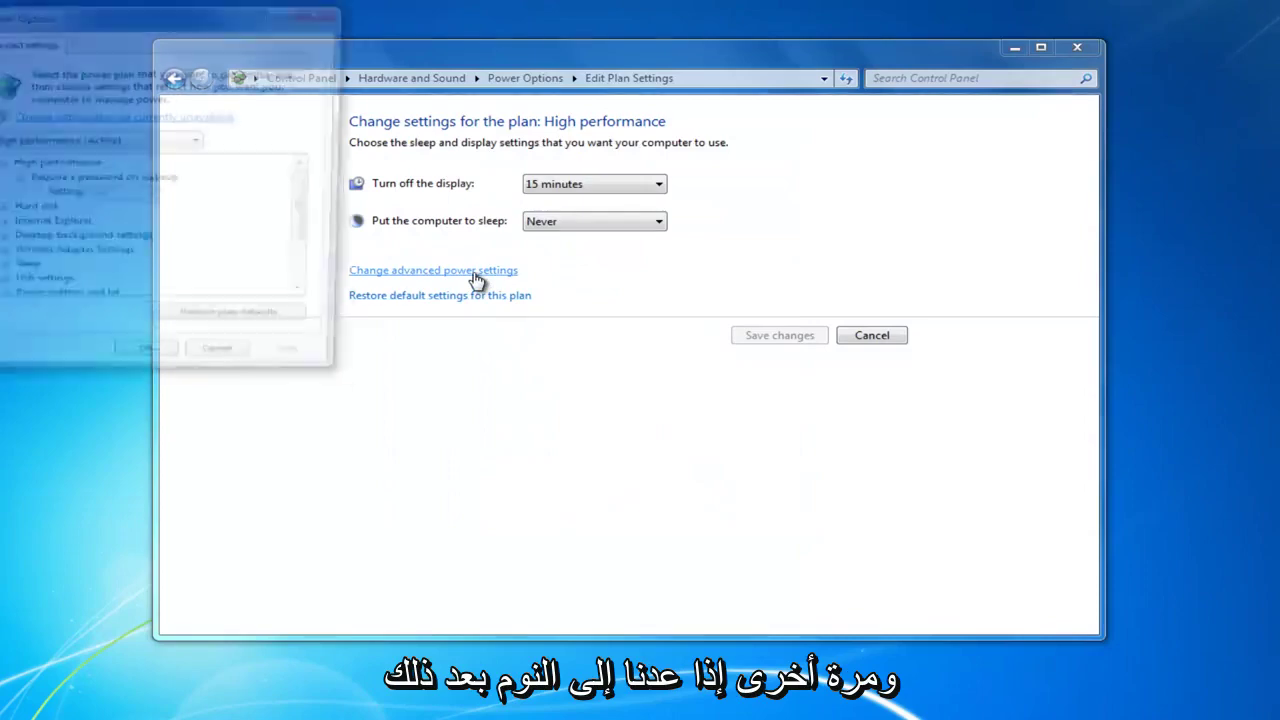
left_click_drag(205, 26, 606, 139)
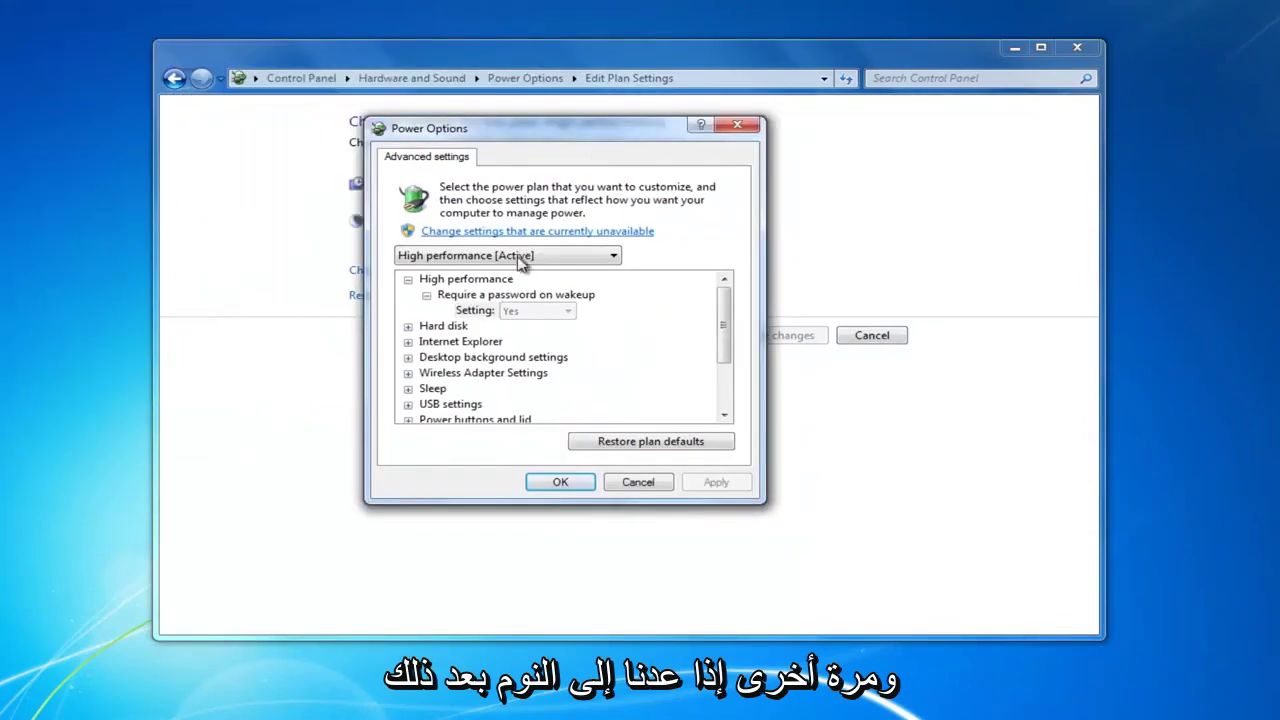
left_click(408, 389)
left_click(426, 341)
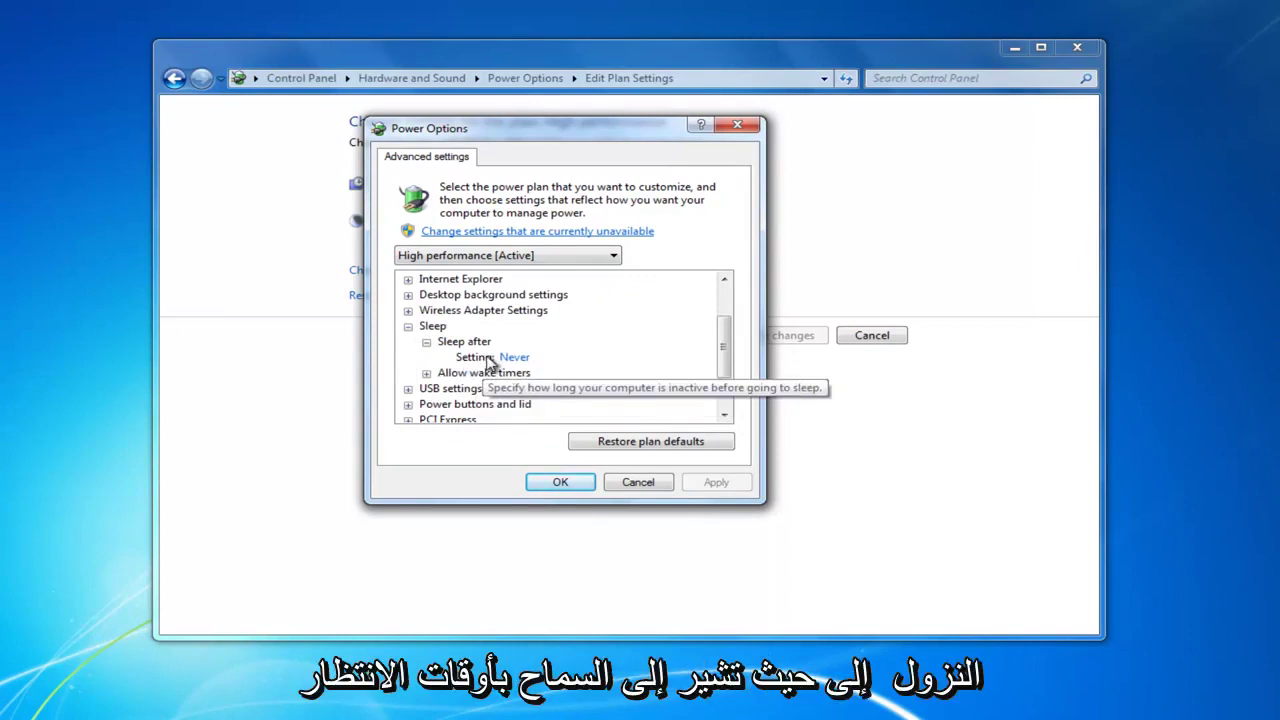
left_click(426, 373)
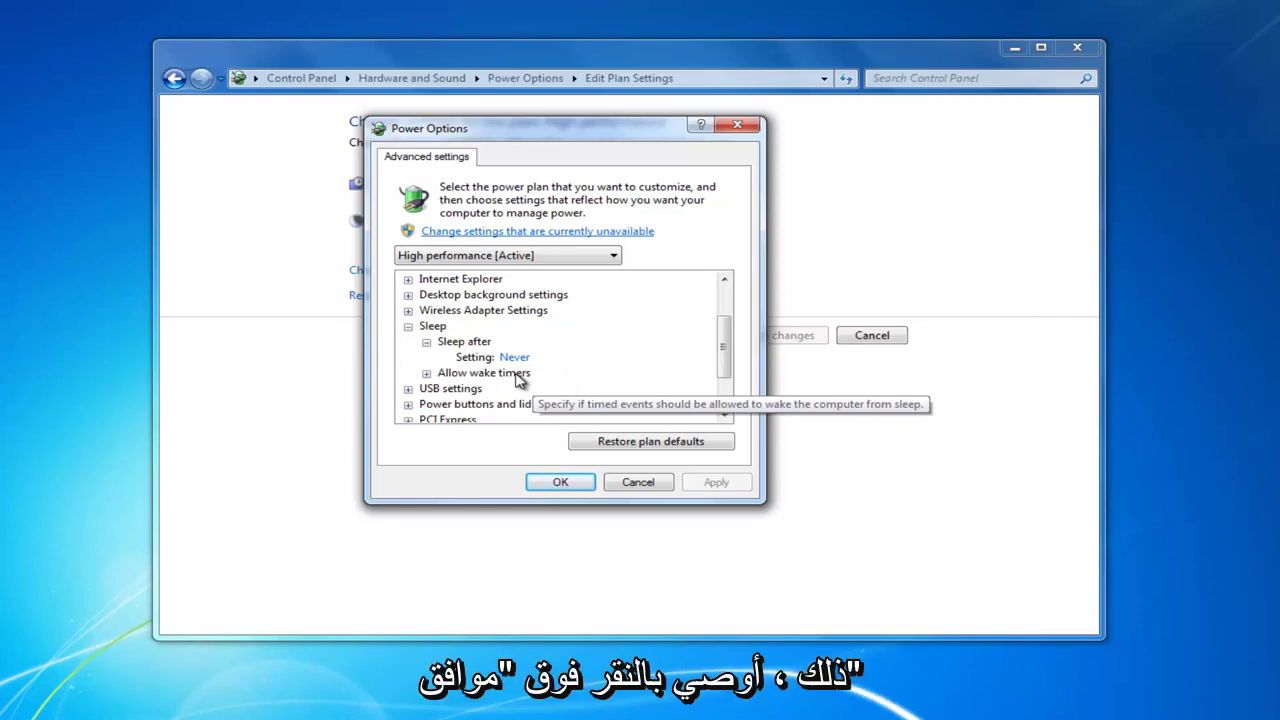
left_click(560, 484)
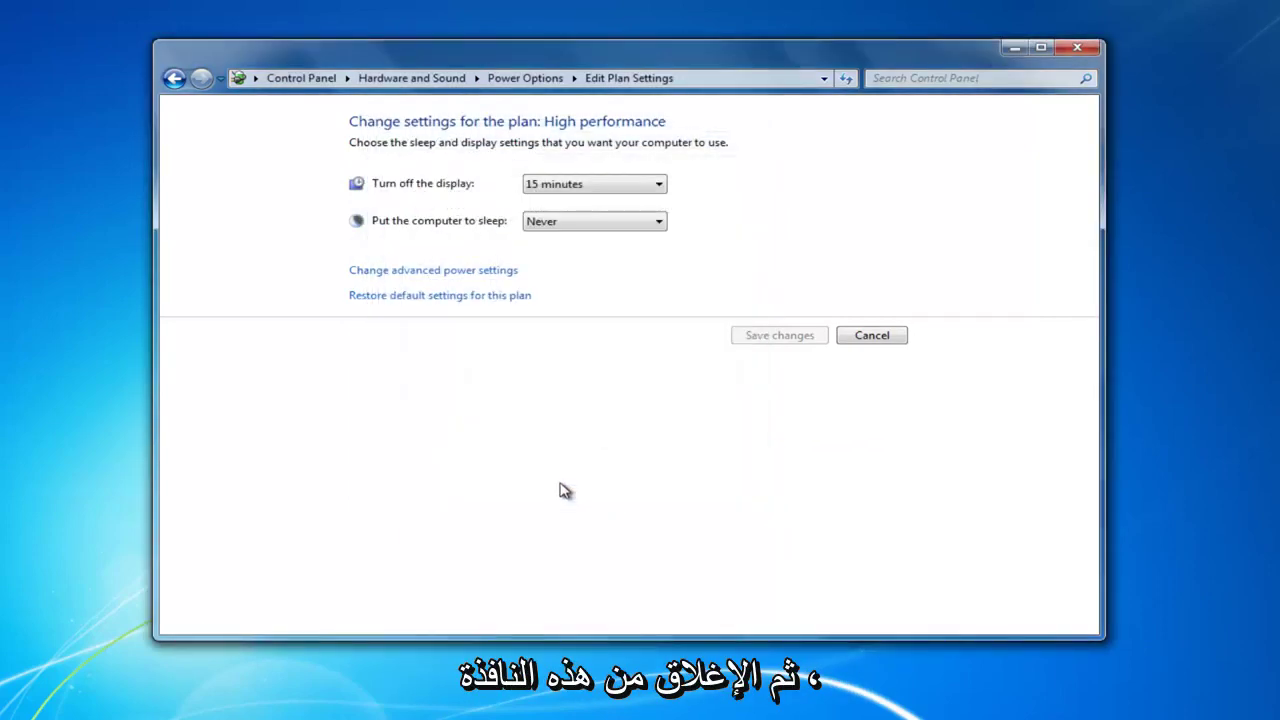
Step: Close the Edit Plan Settings window to return to the desktop
left_click(1074, 46)
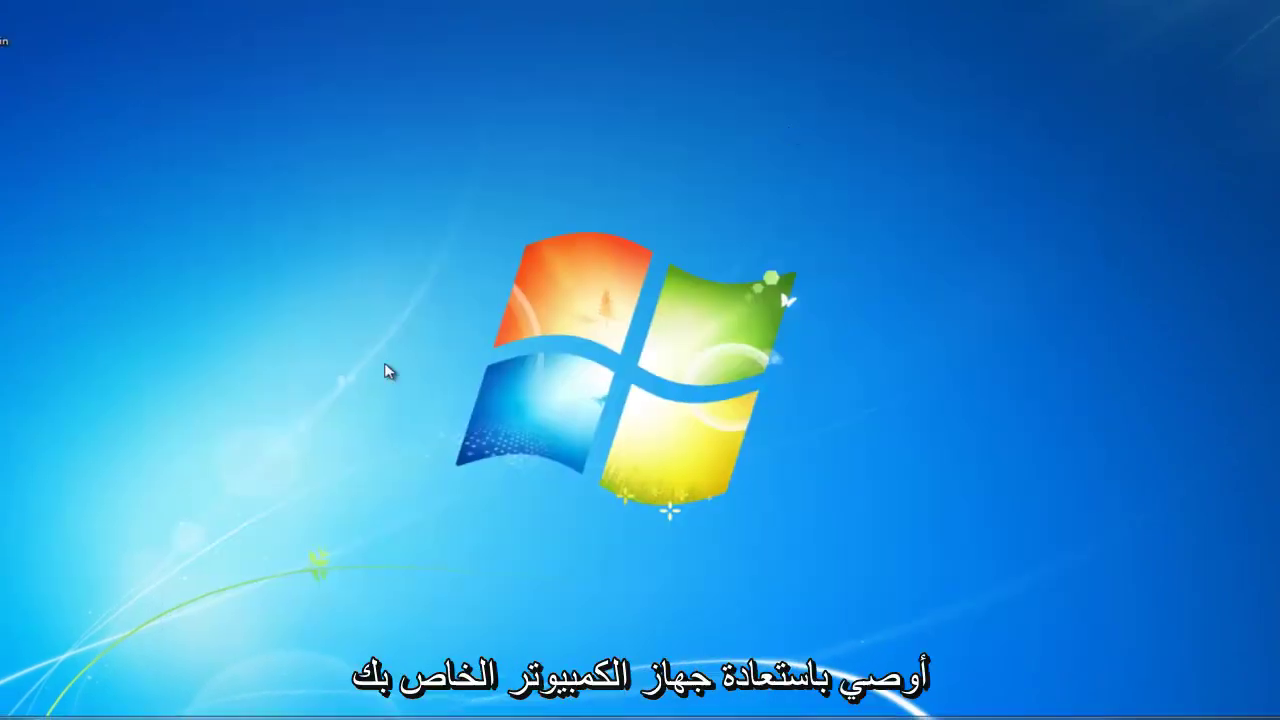